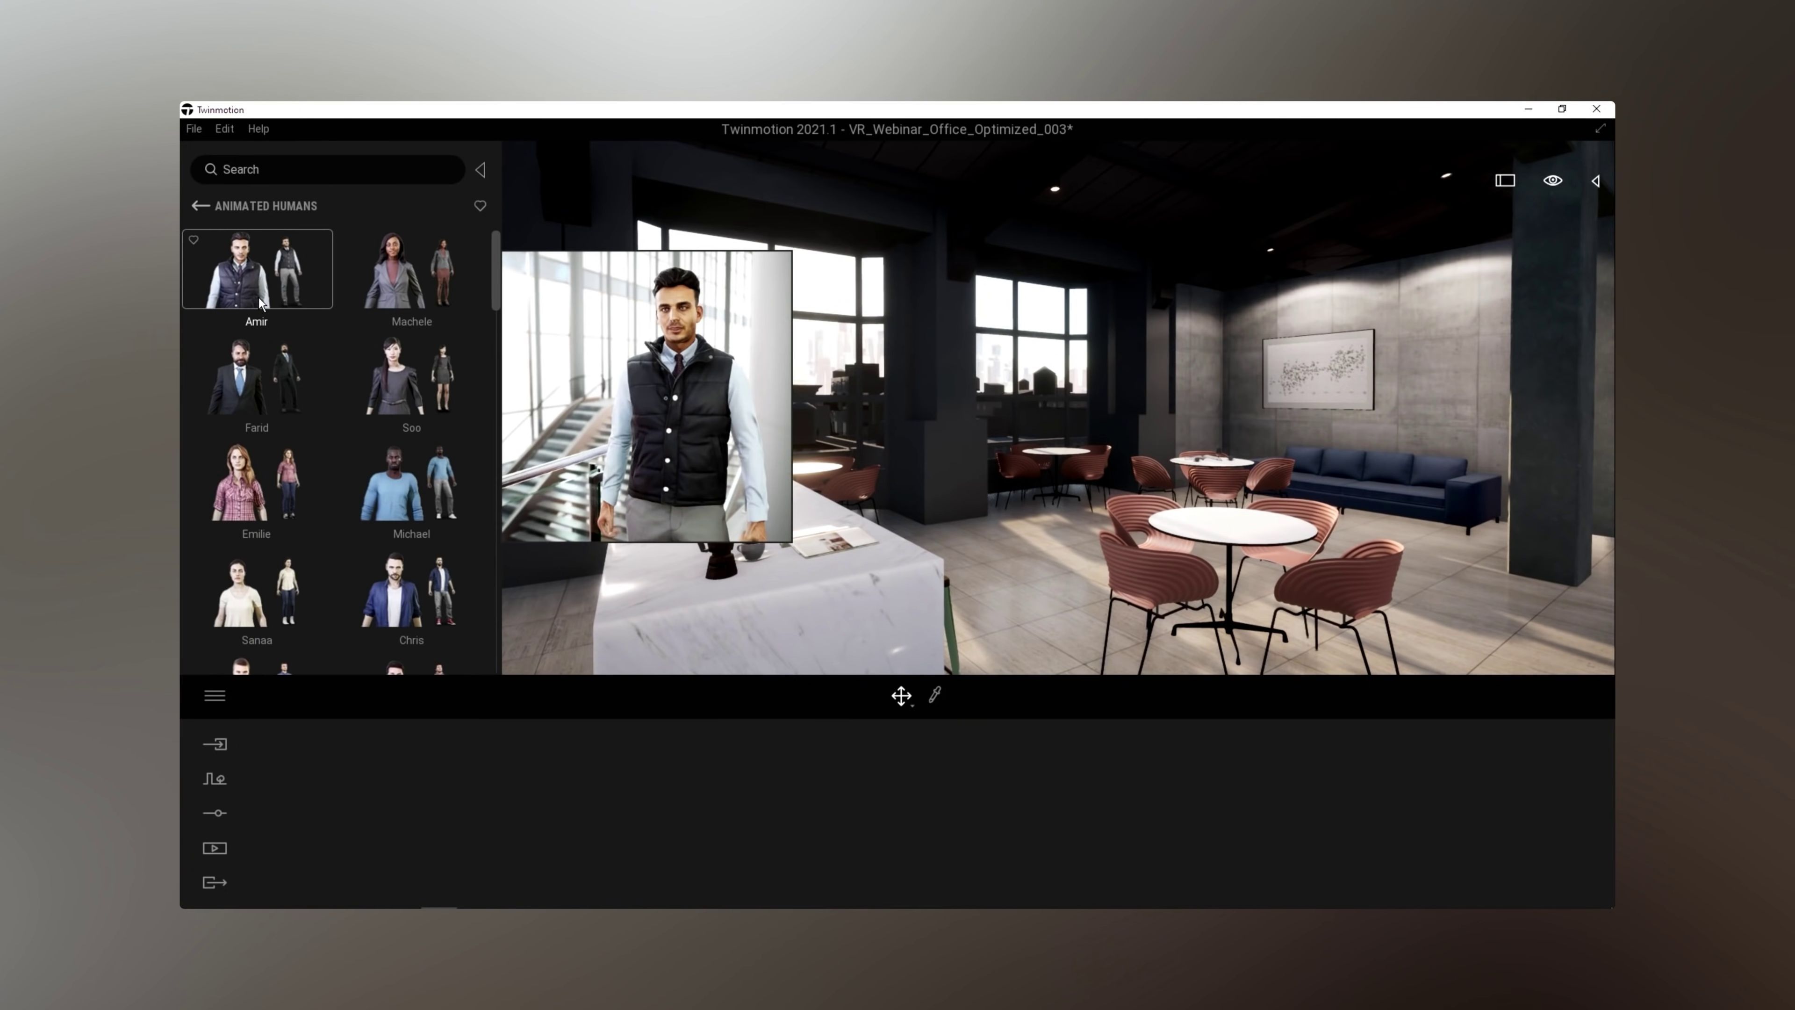
Place Amir and Emilie at the kitchen island, then set the clay bowl beside the fruit bowl in Unreal
{"action": "left_click_drag", "start_coordinate": [236, 294], "coordinate": [975, 623]}
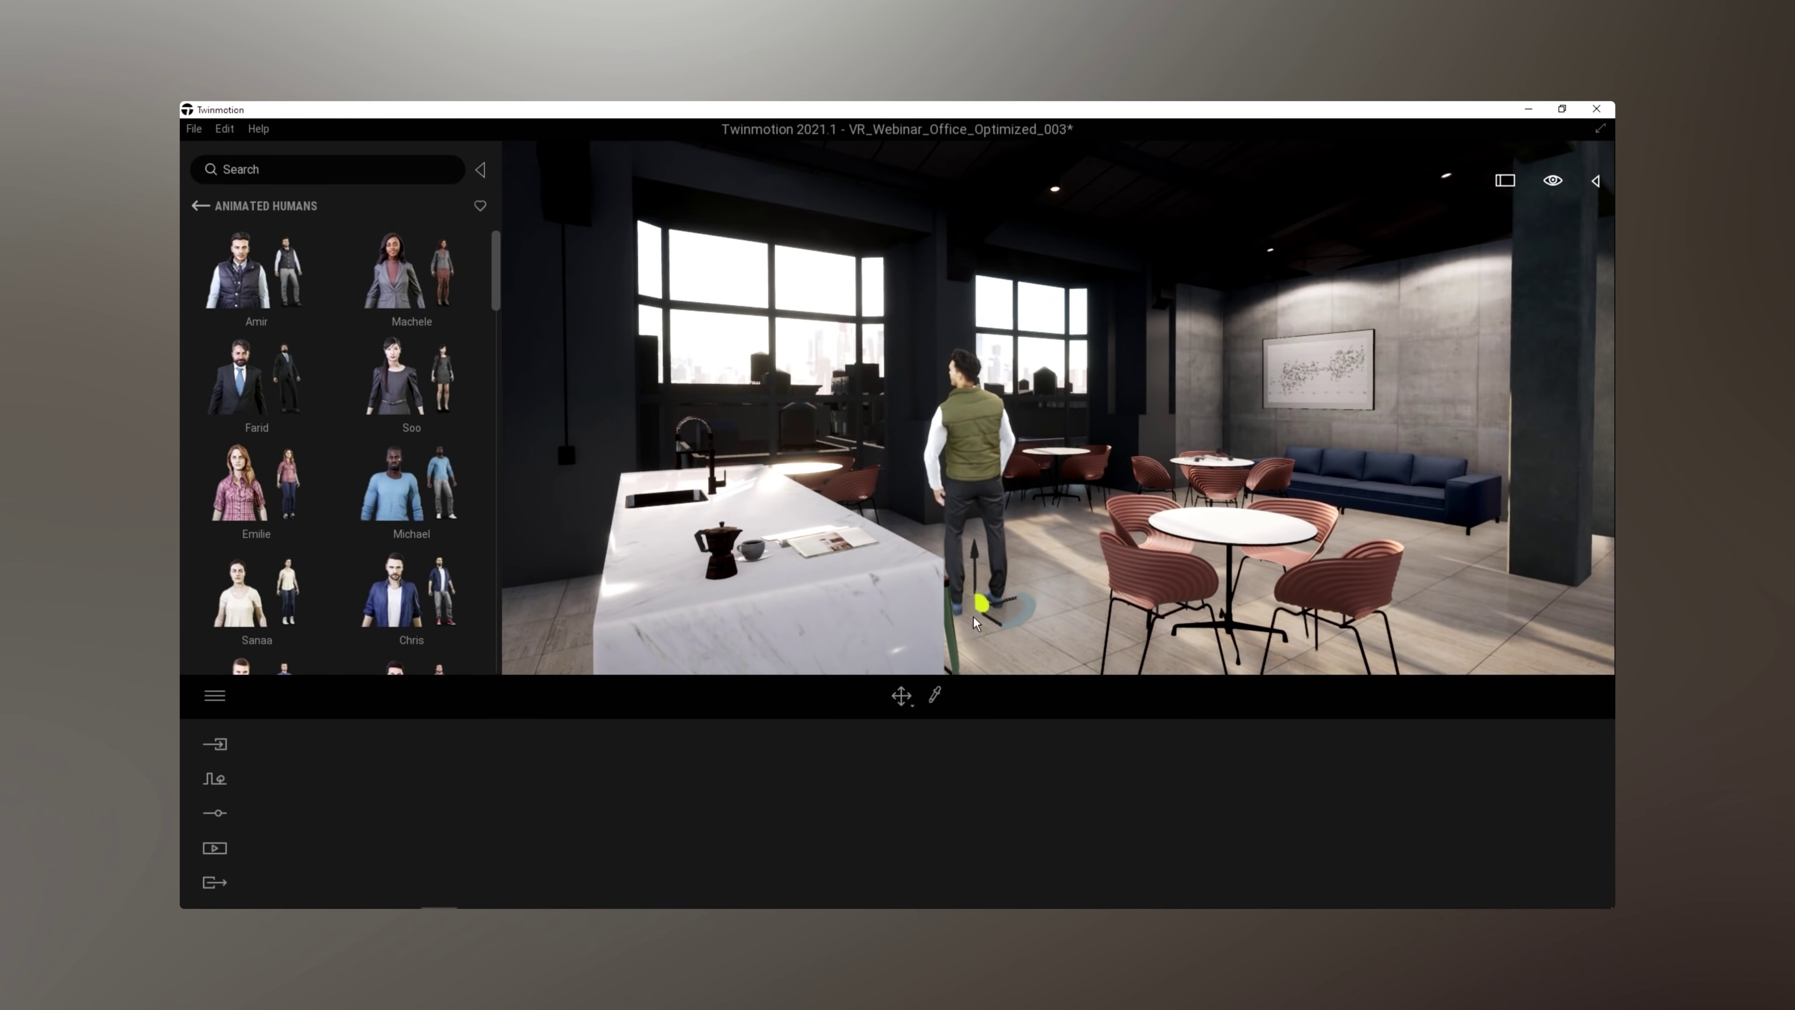
{"action": "right_click_drag", "start_coordinate": [1127, 639], "coordinate": [686, 395]}
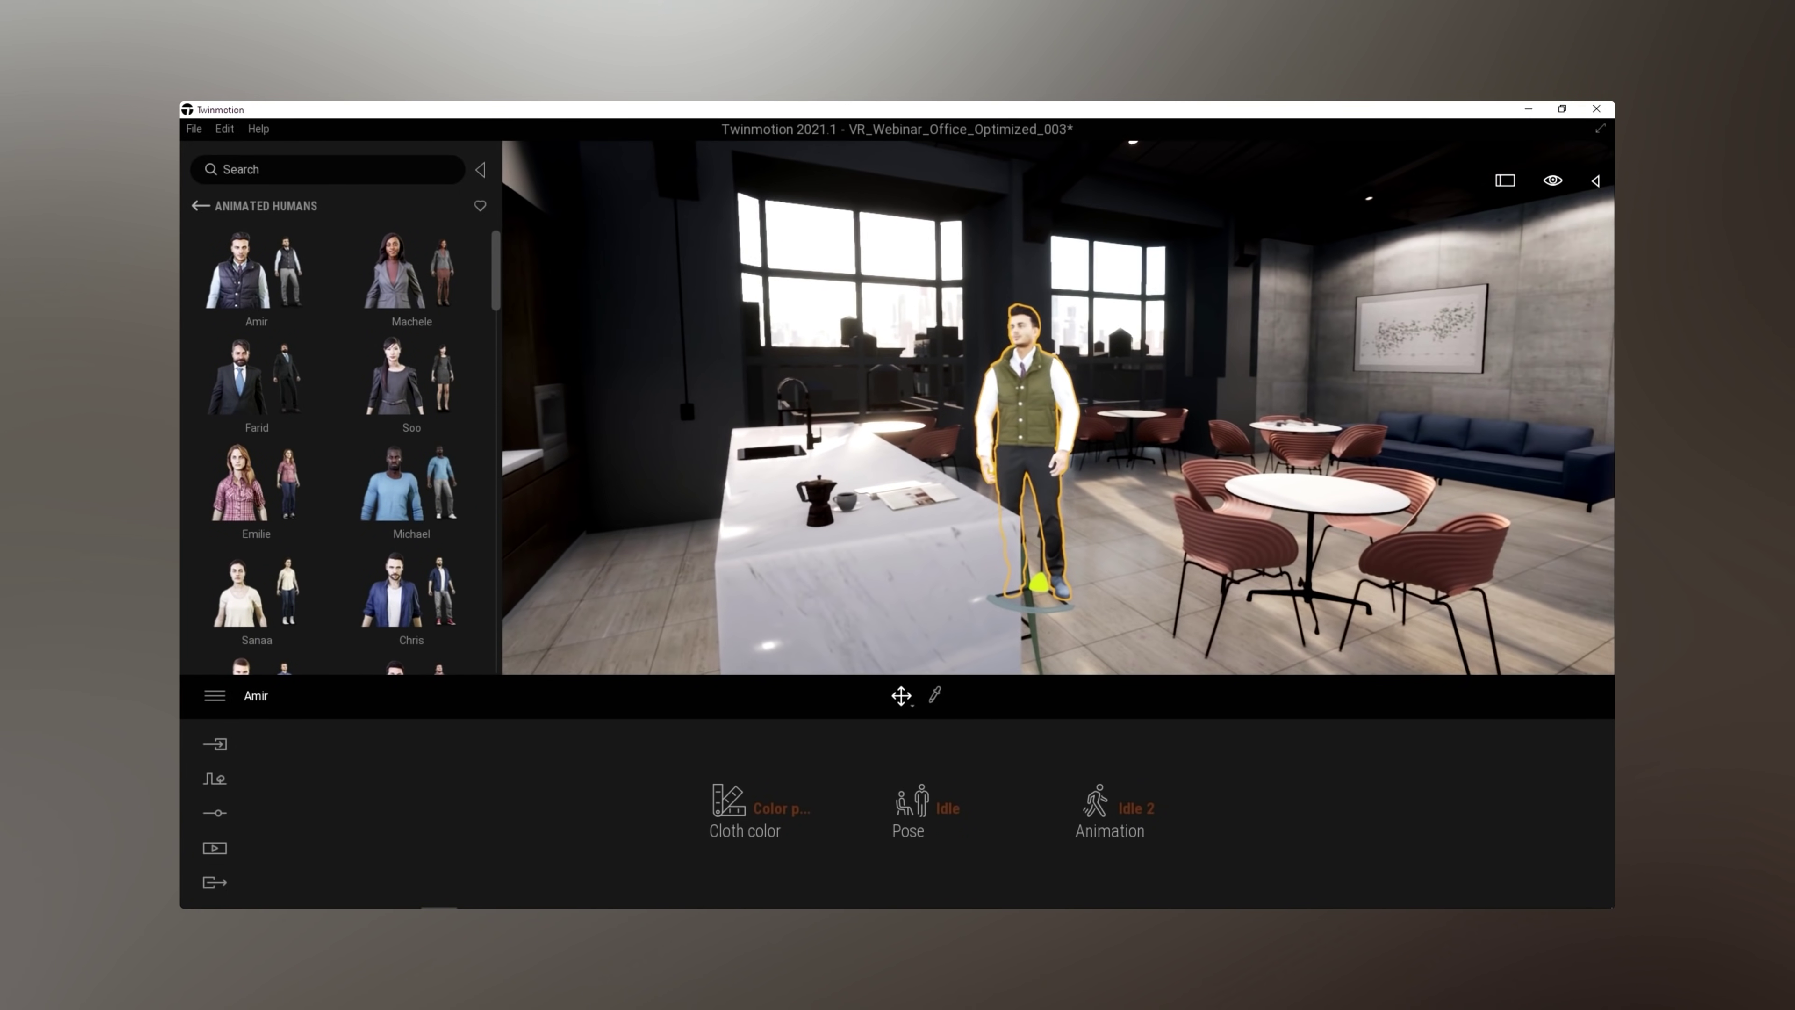
{"action": "left_click_drag", "start_coordinate": [240, 495], "coordinate": [675, 593]}
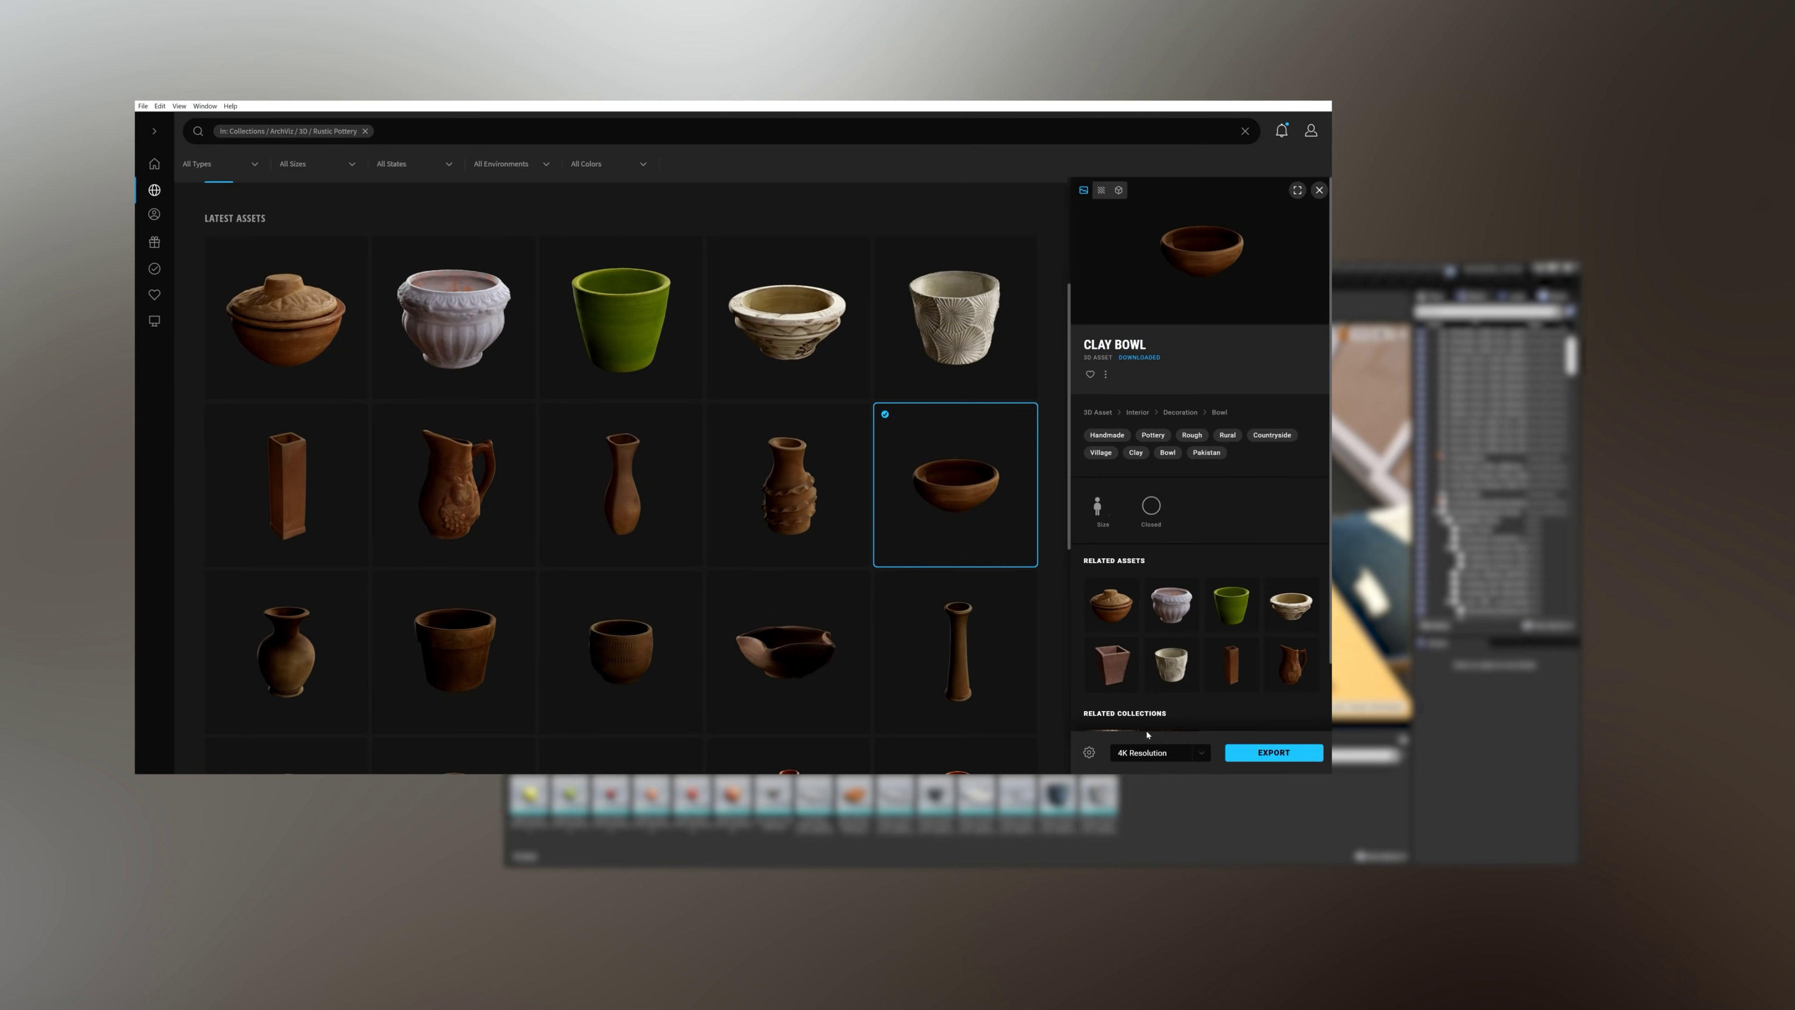
{"action": "left_click", "coordinate": [1274, 751]}
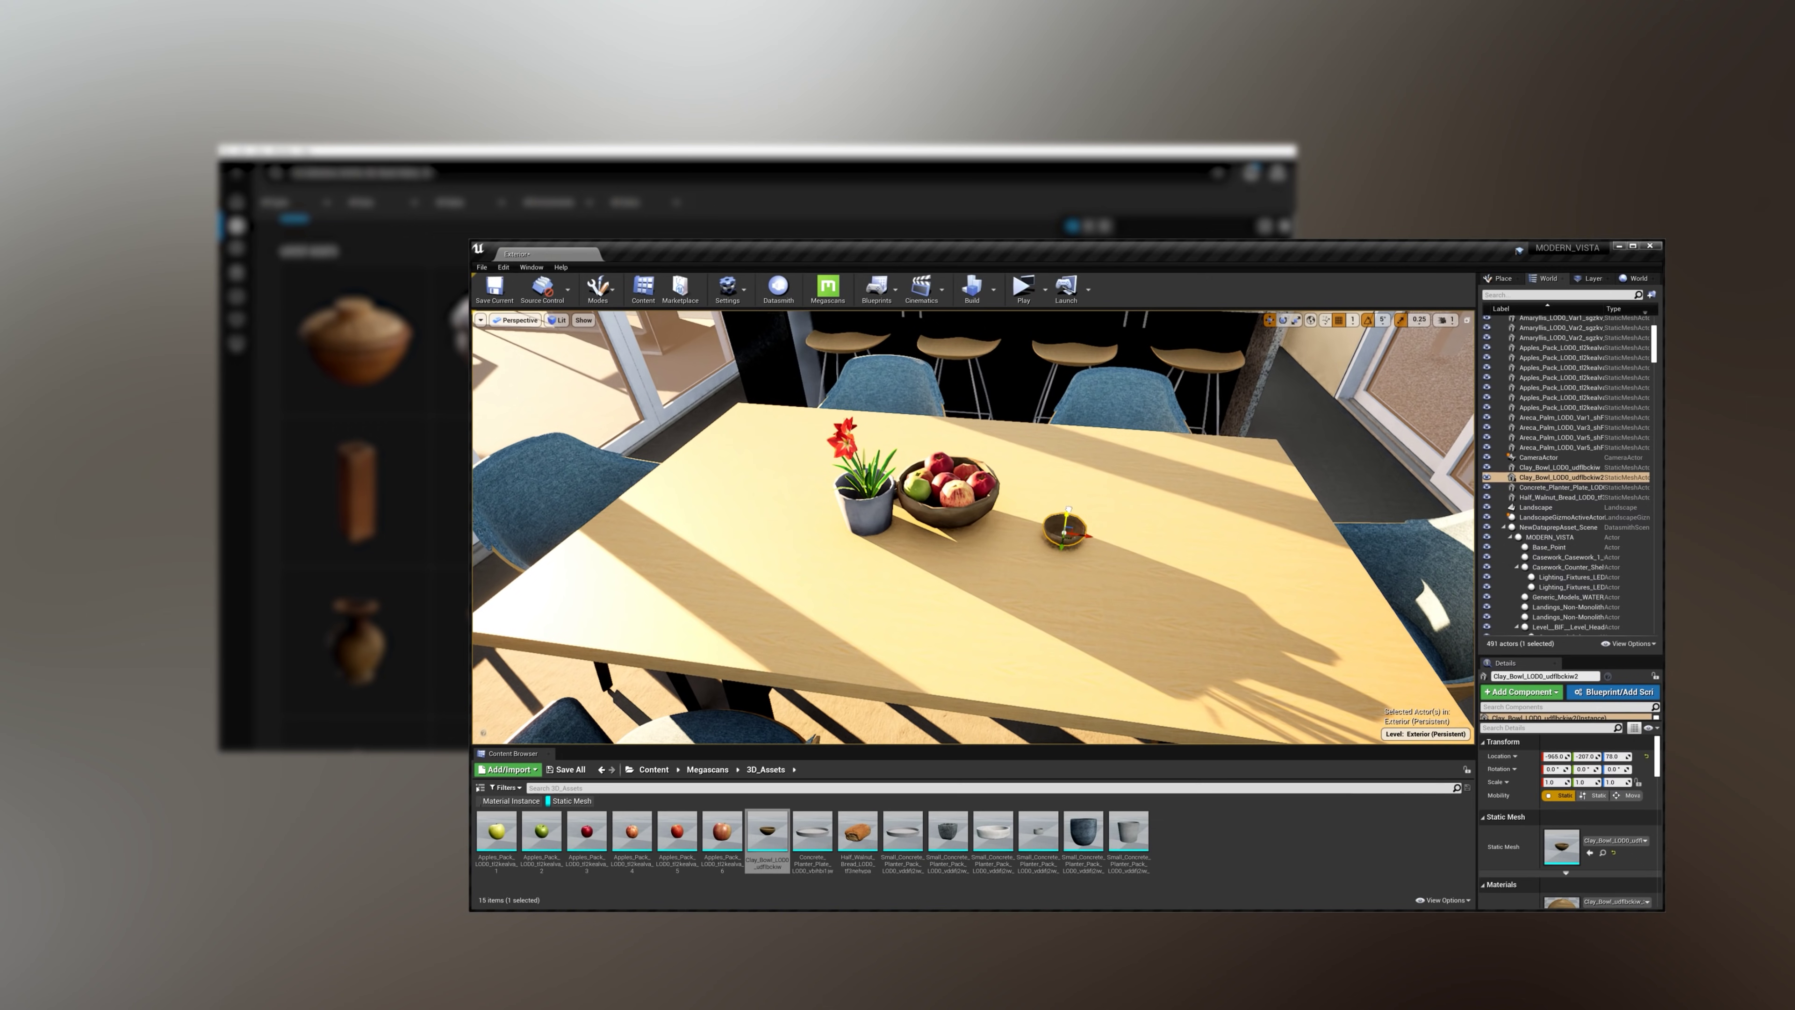
{"action": "left_click_drag", "start_coordinate": [1071, 539], "coordinate": [1017, 525]}
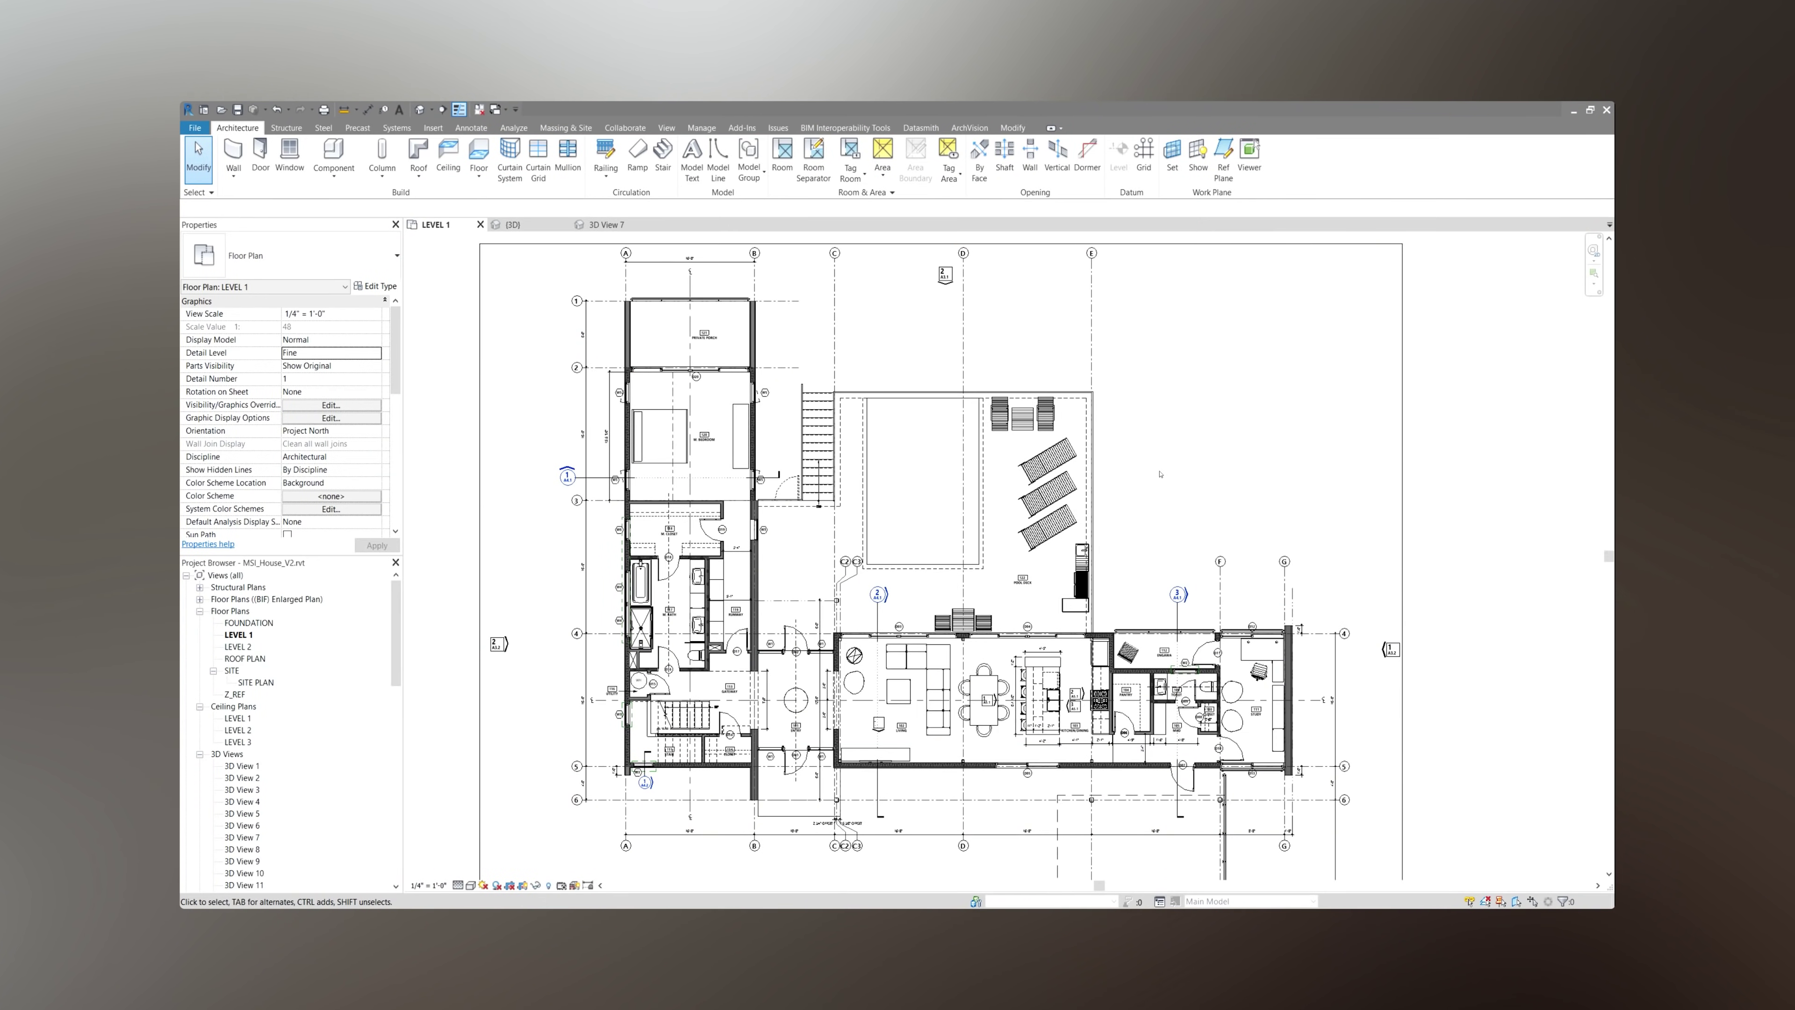
Go from the Level 1 plan to the orbited 3D house, then to the kitchen perspective's rendering commands
{"action": "scroll", "coordinate": [936, 641], "scroll_direction": "up", "scroll_amount": 4}
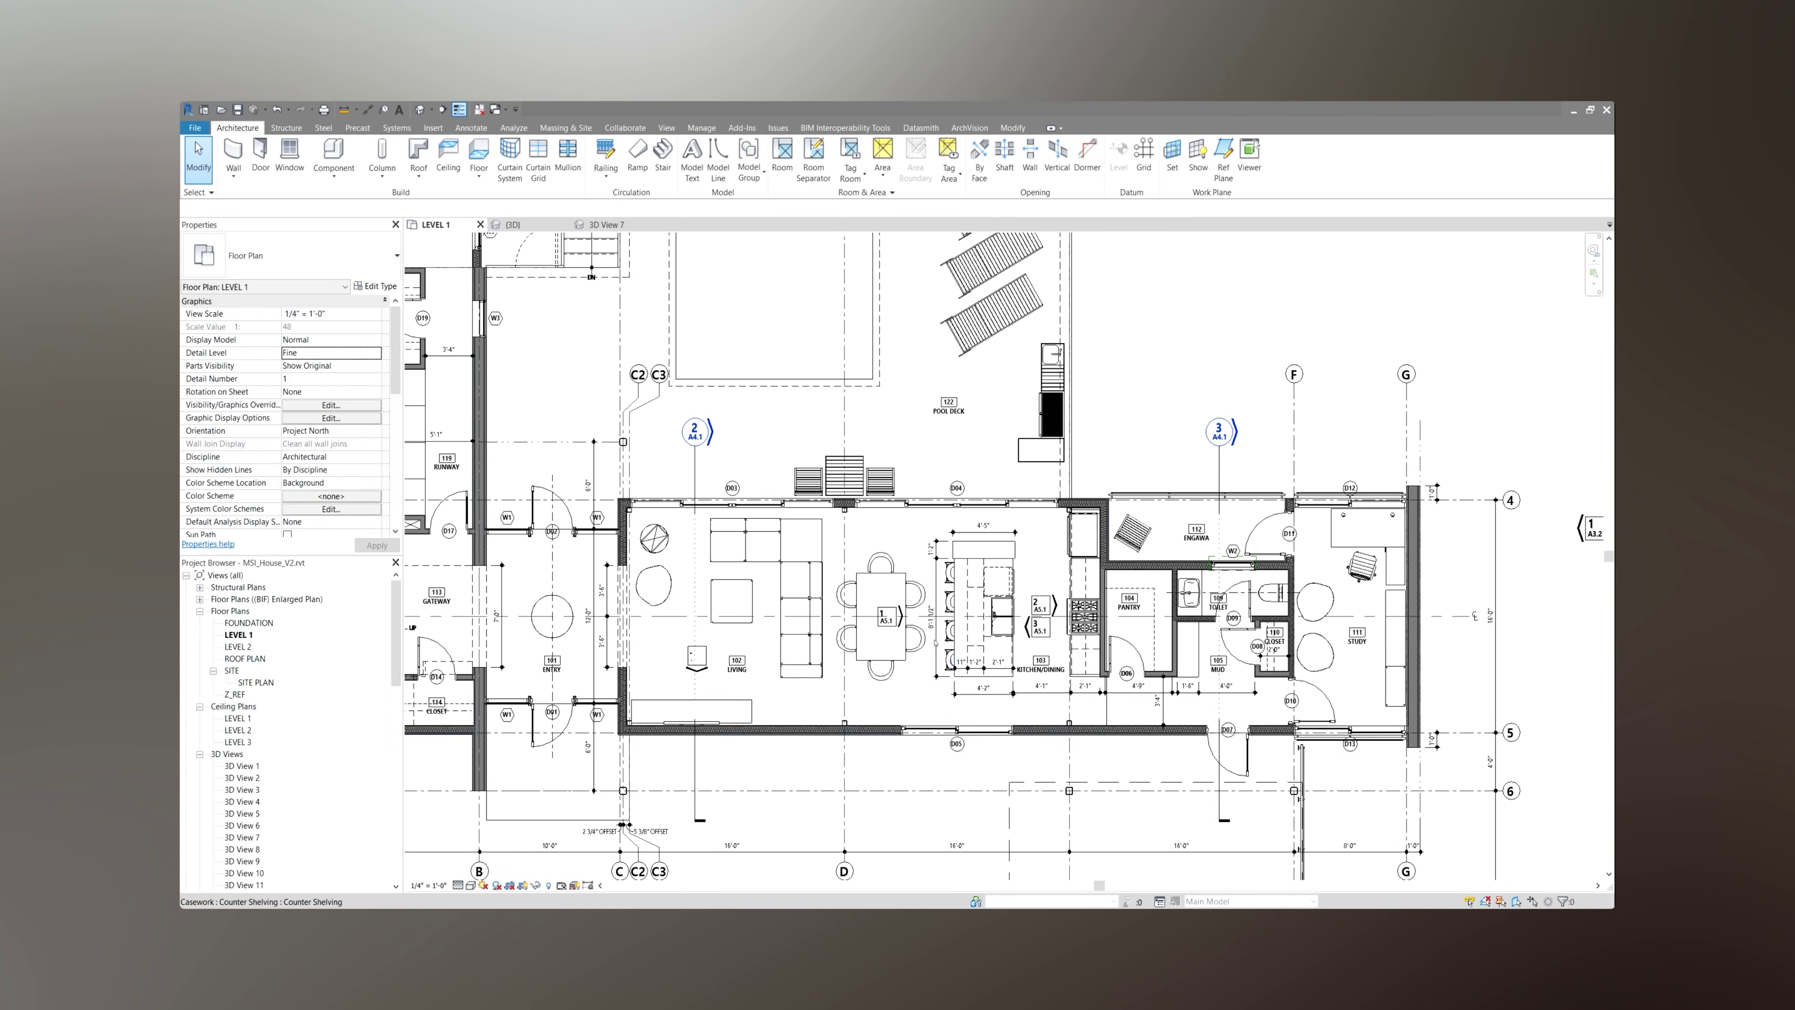
{"action": "key", "text": "ctrl+Tab"}
{"action": "mouse_move", "coordinate": [934, 643]}
{"action": "middle_mouse_down", "text": "shift"}
{"action": "mouse_move", "coordinate": [972, 566]}
{"action": "mouse_move", "coordinate": [912, 615]}
{"action": "middle_mouse_up", "text": "shift"}
{"action": "key", "text": "ctrl+Tab"}
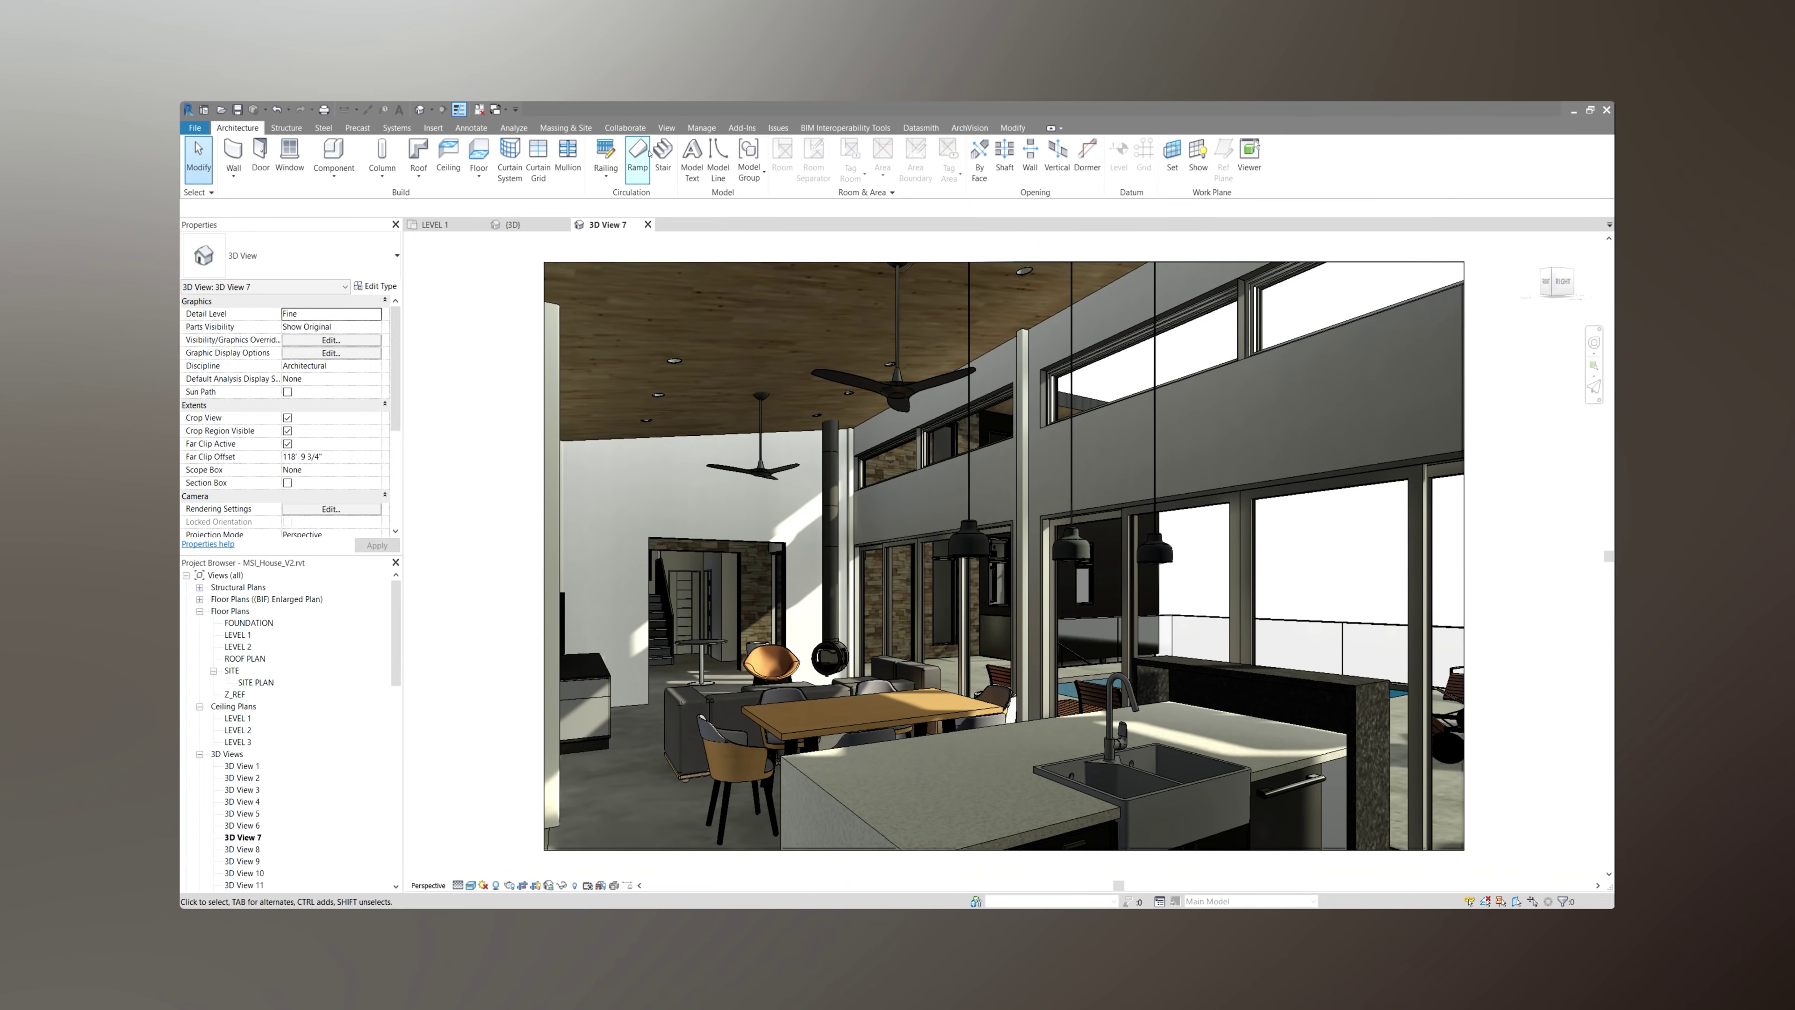
{"action": "left_click", "coordinate": [667, 127]}
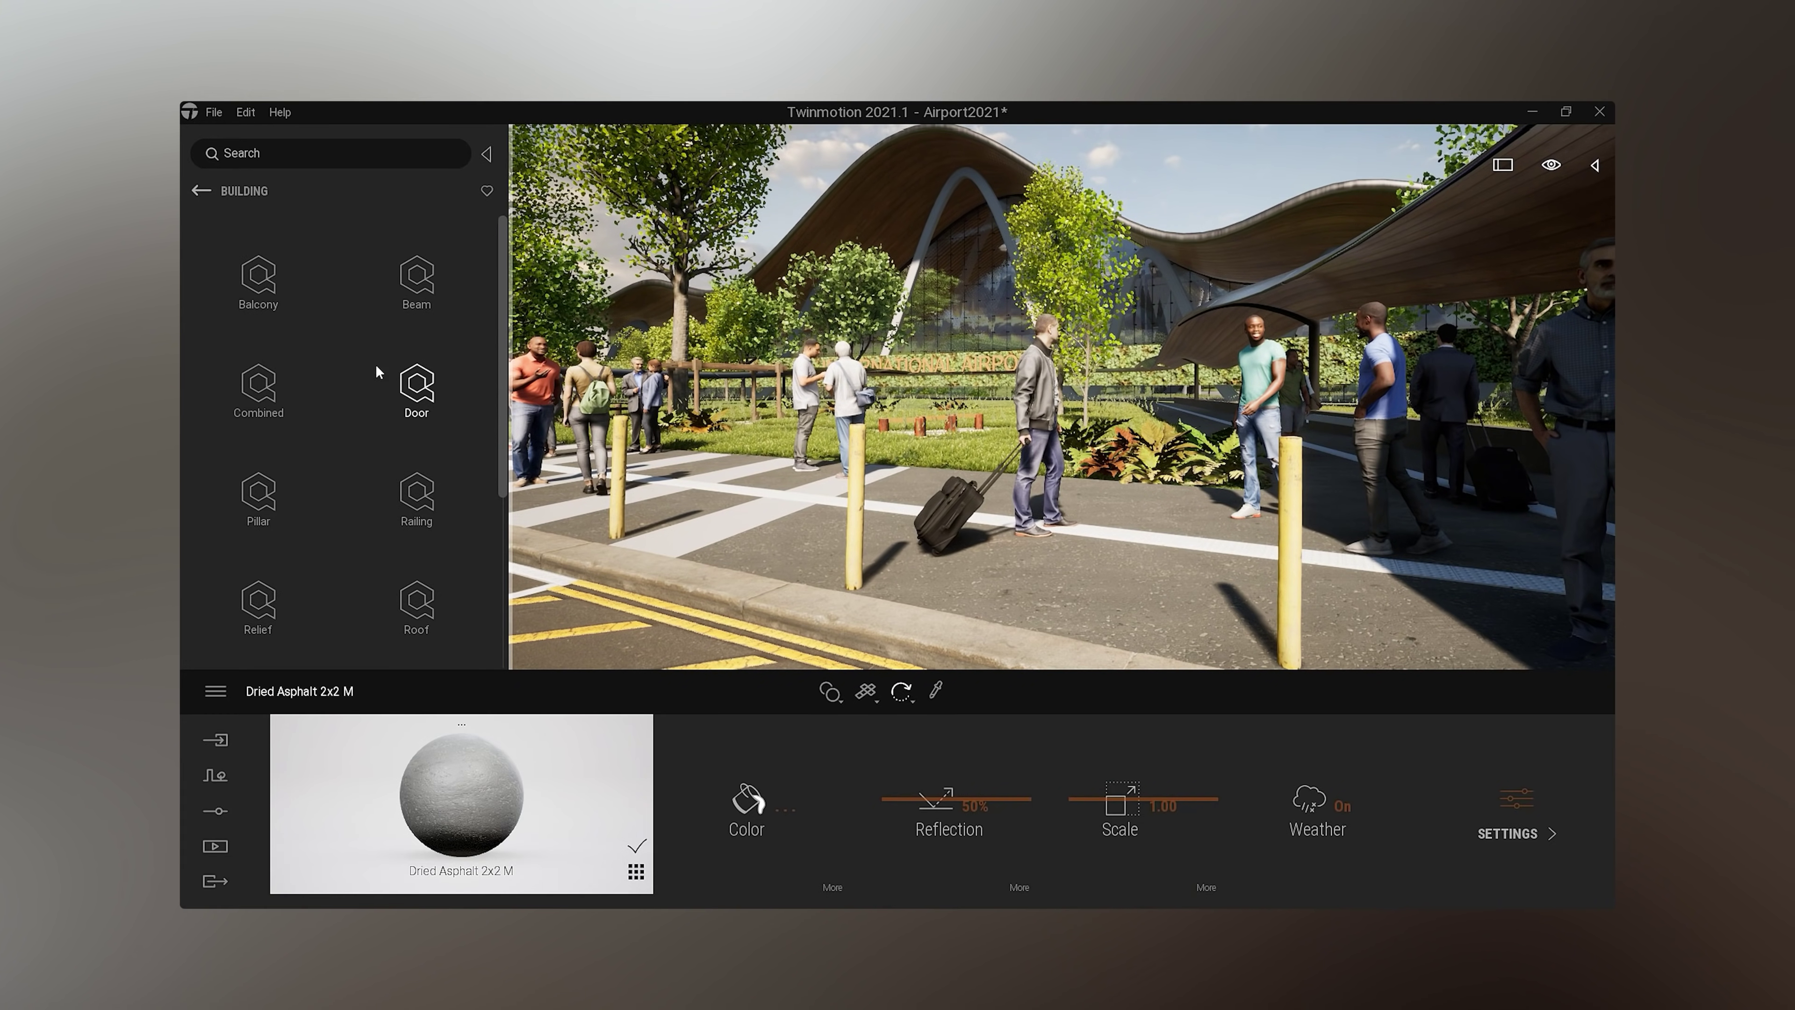
Browse the Beam, Roof and Door building assets, then move the Modular Curb 2 M back along the road
{"action": "left_click", "coordinate": [453, 289]}
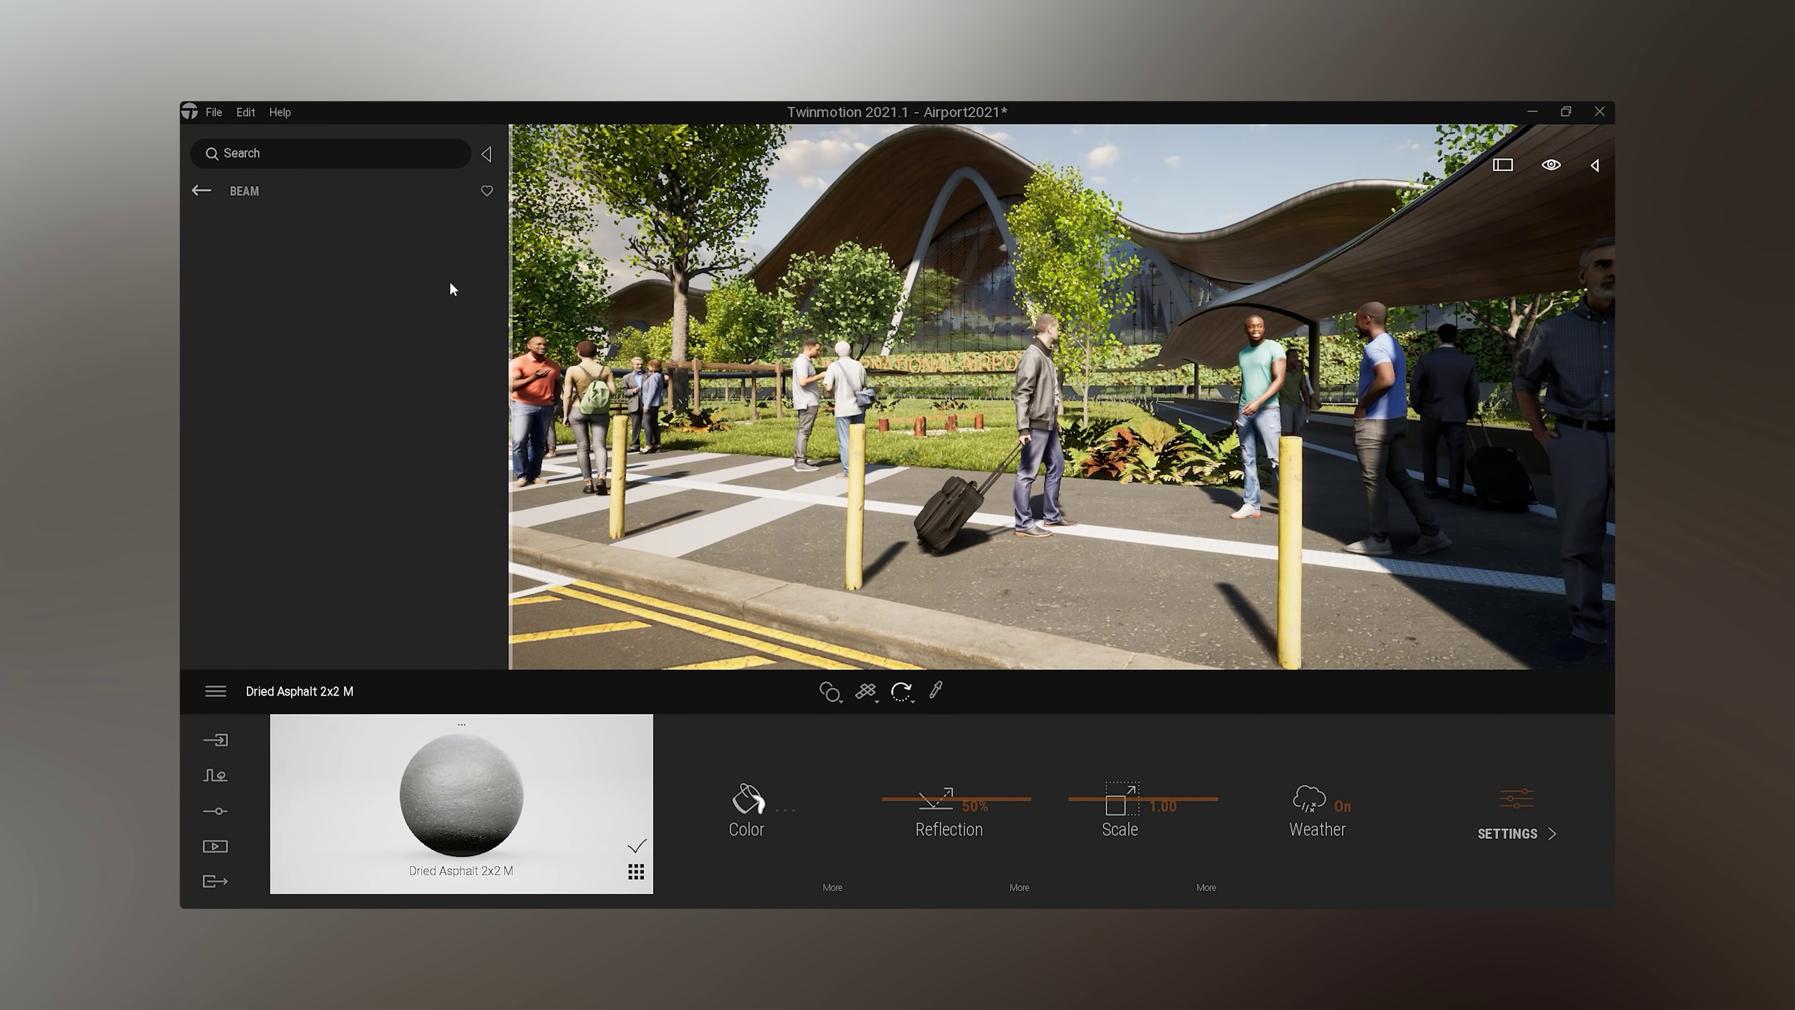
{"action": "left_click", "coordinate": [199, 191]}
{"action": "left_click", "coordinate": [421, 625]}
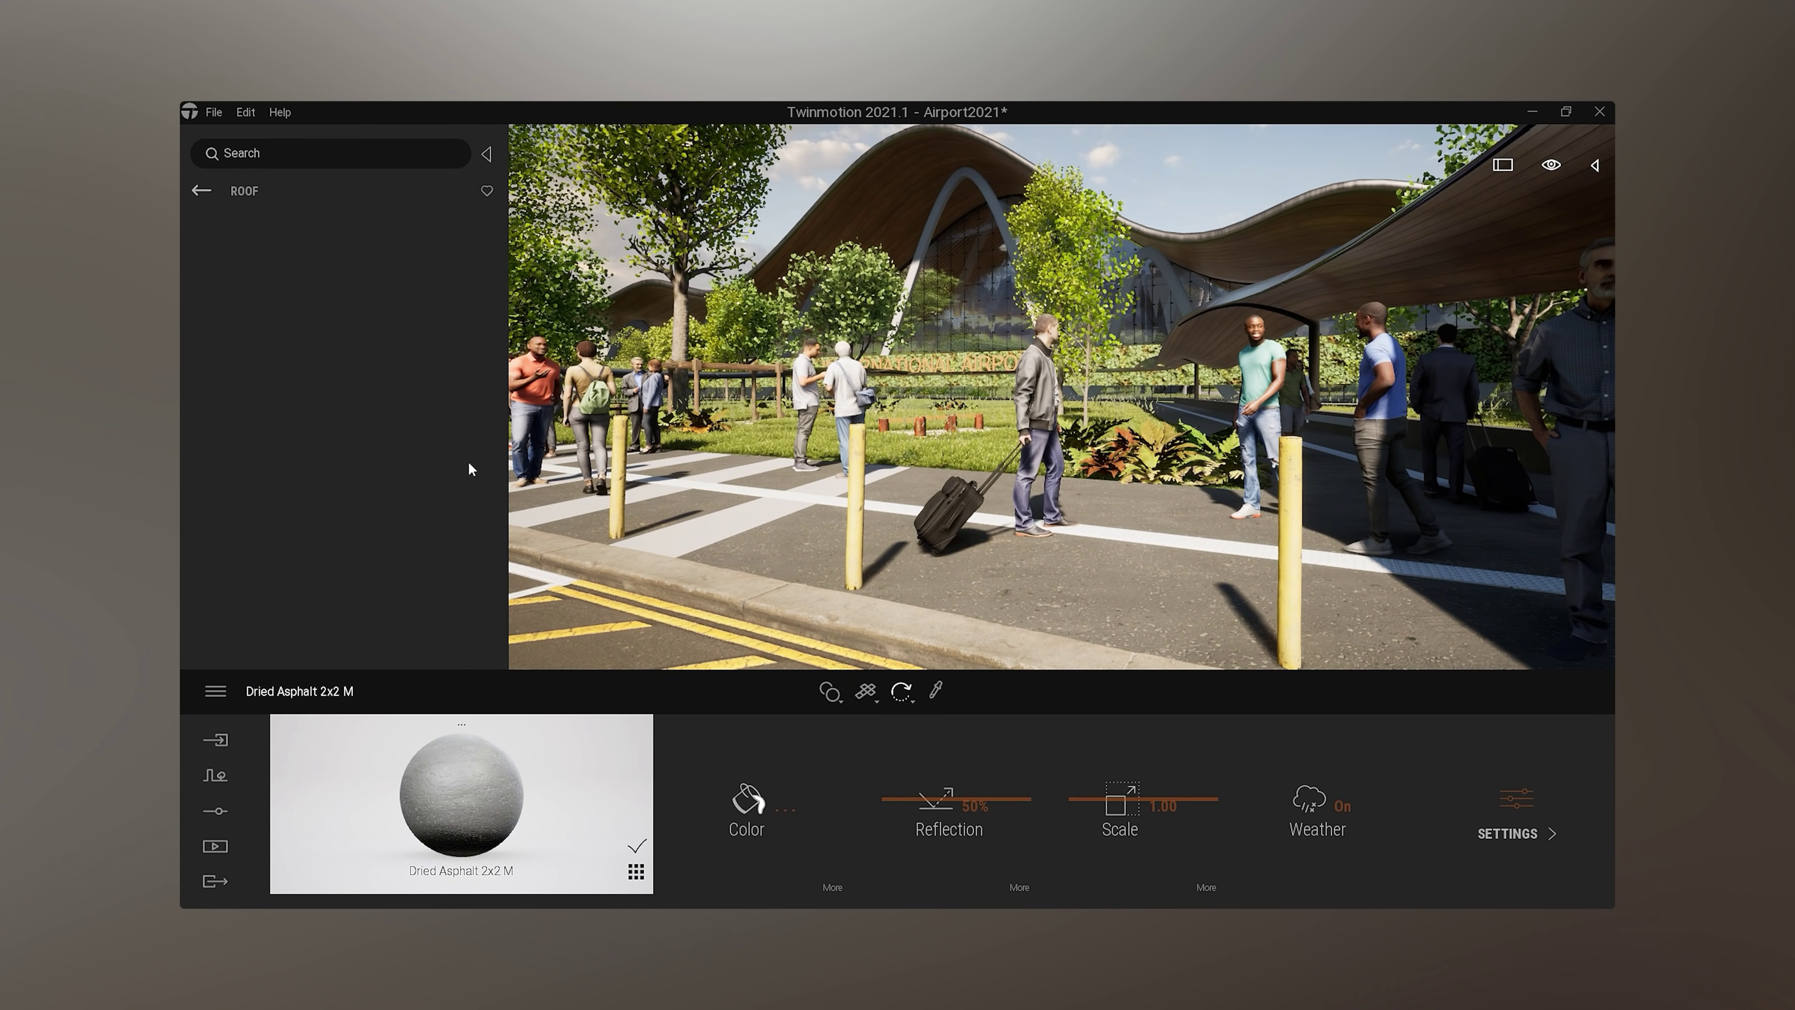
{"action": "left_click", "coordinate": [200, 192]}
{"action": "left_click", "coordinate": [423, 393]}
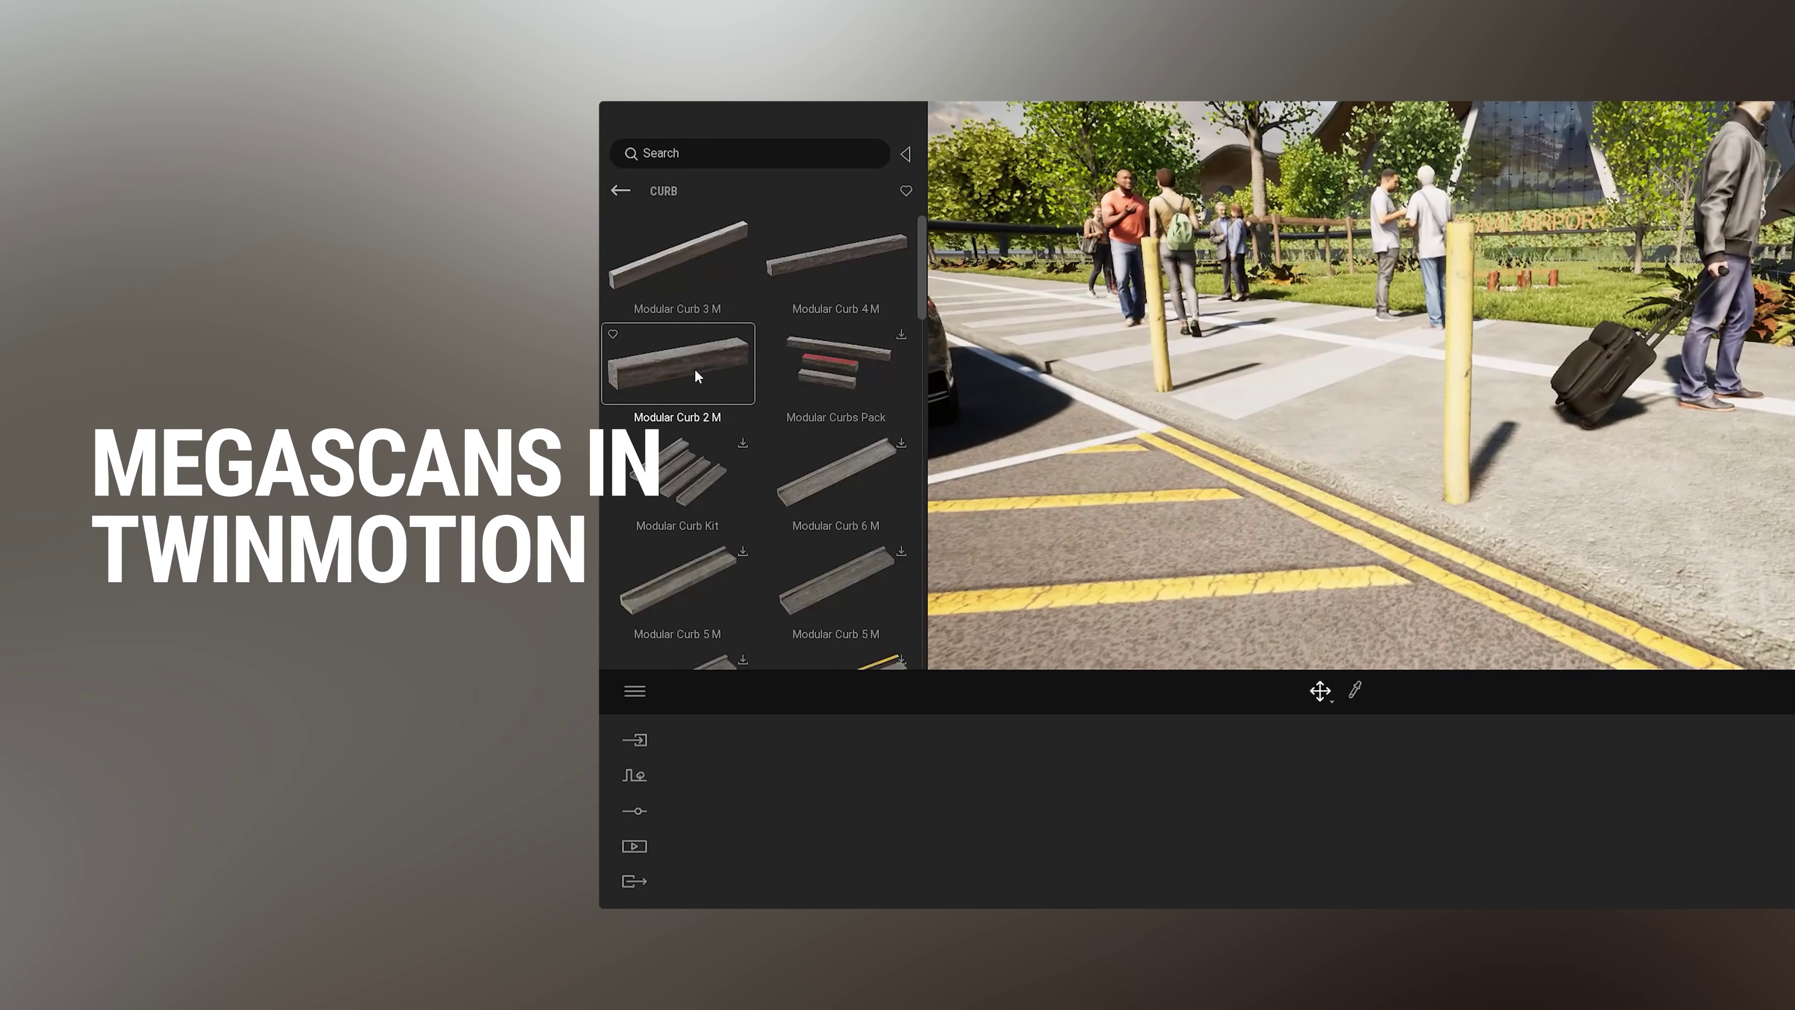
{"action": "left_click_drag", "start_coordinate": [1298, 514], "coordinate": [1300, 441]}
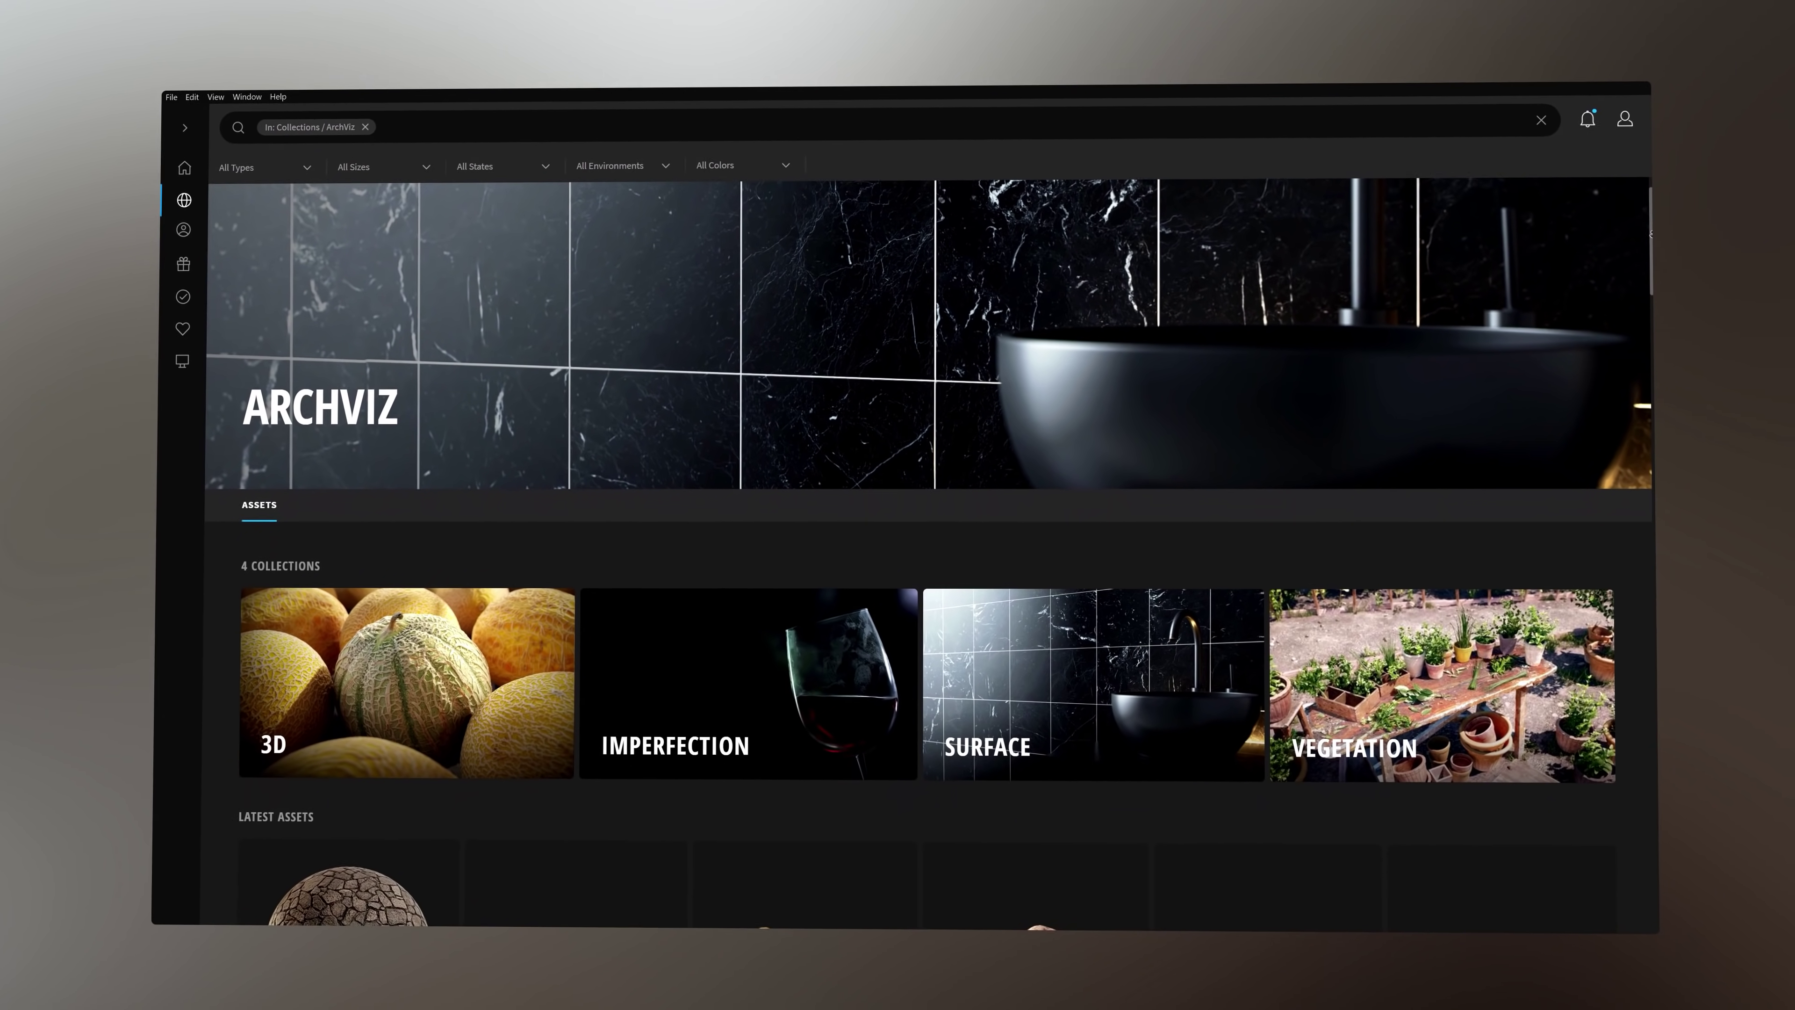
Scroll through the ArchViz Latest Assets grid, past produce to tile, stone and wood materials
{"action": "scroll", "coordinate": [918, 552], "scroll_direction": "down", "scroll_amount": 4}
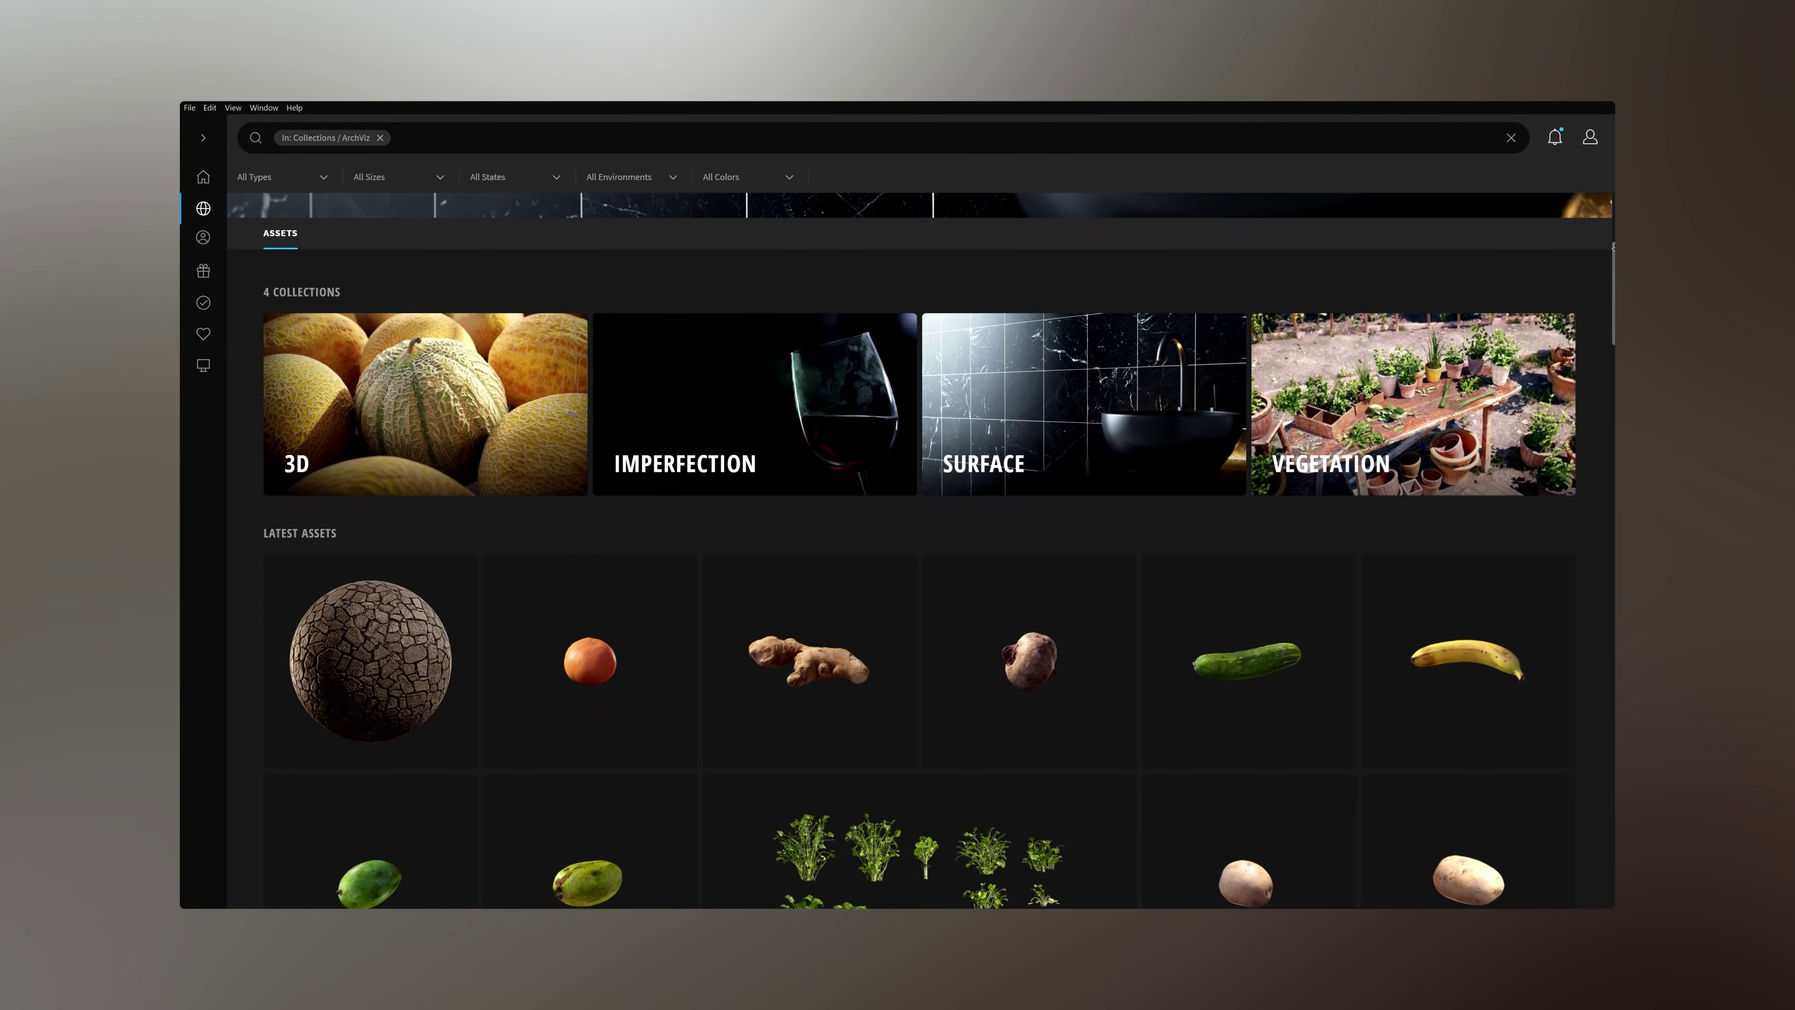
{"action": "scroll", "coordinate": [919, 551], "scroll_direction": "down", "scroll_amount": 4}
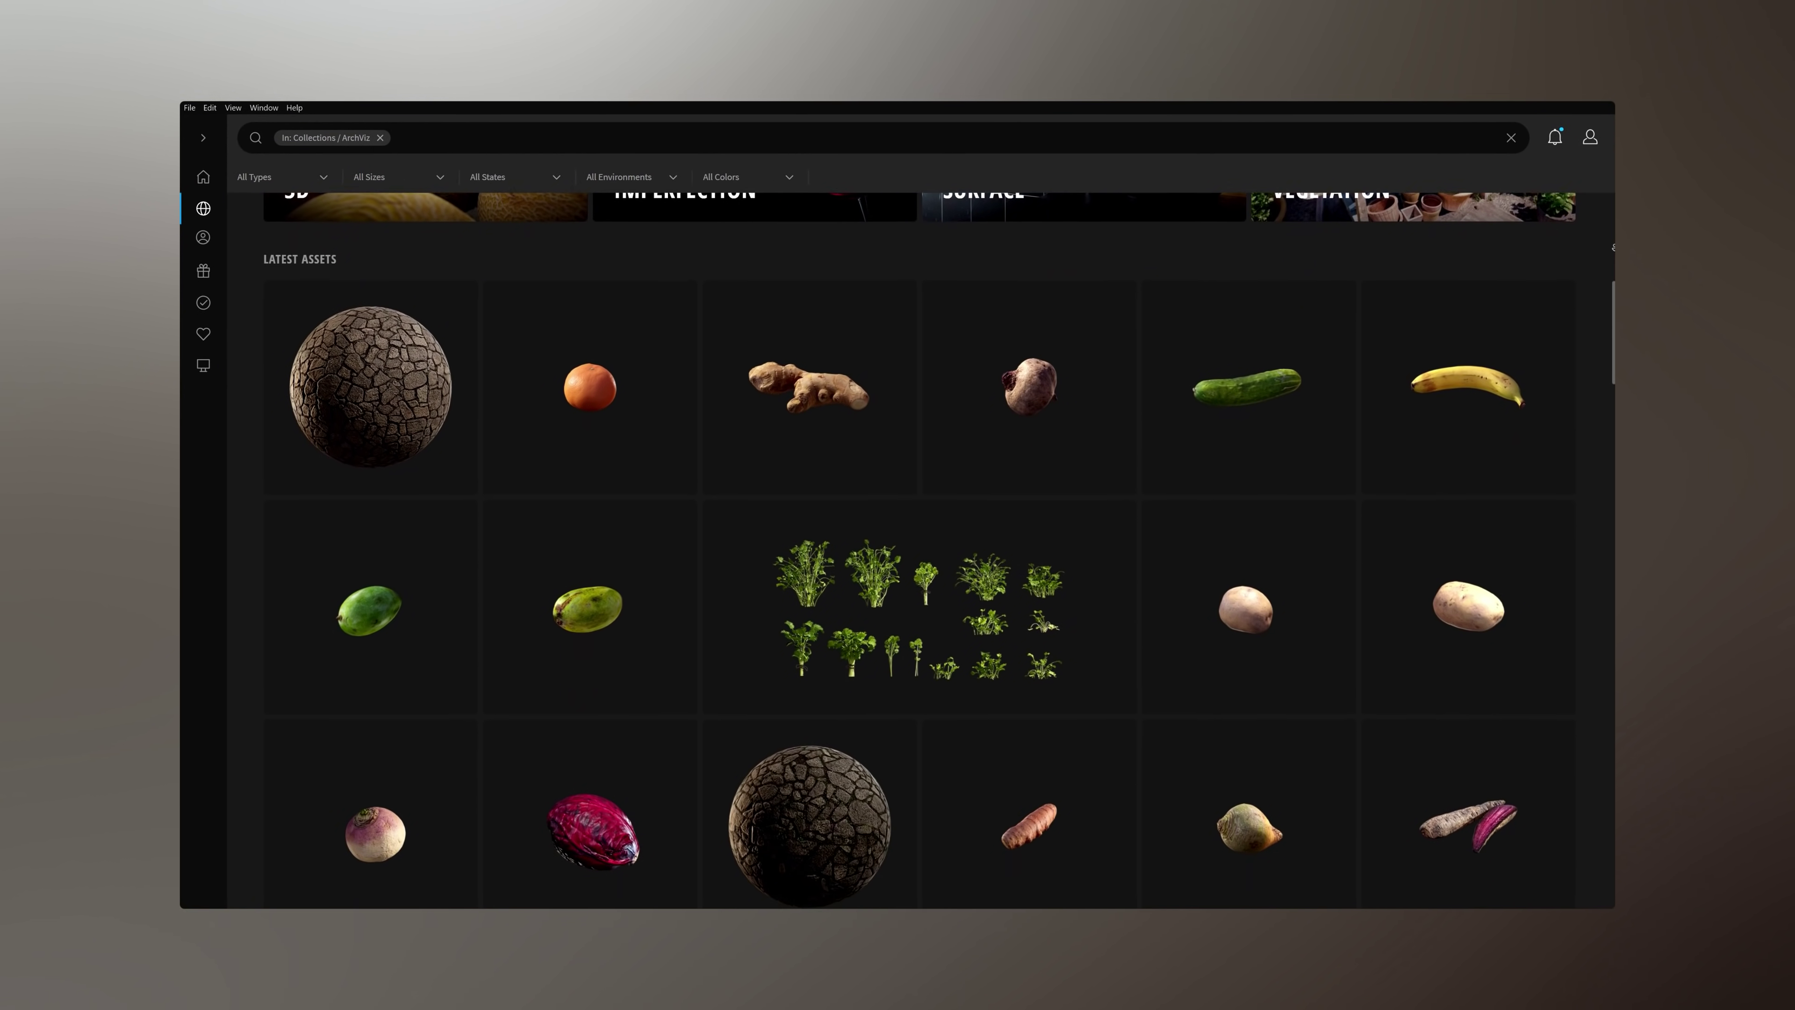
{"action": "scroll", "coordinate": [919, 552], "scroll_direction": "down", "scroll_amount": 4}
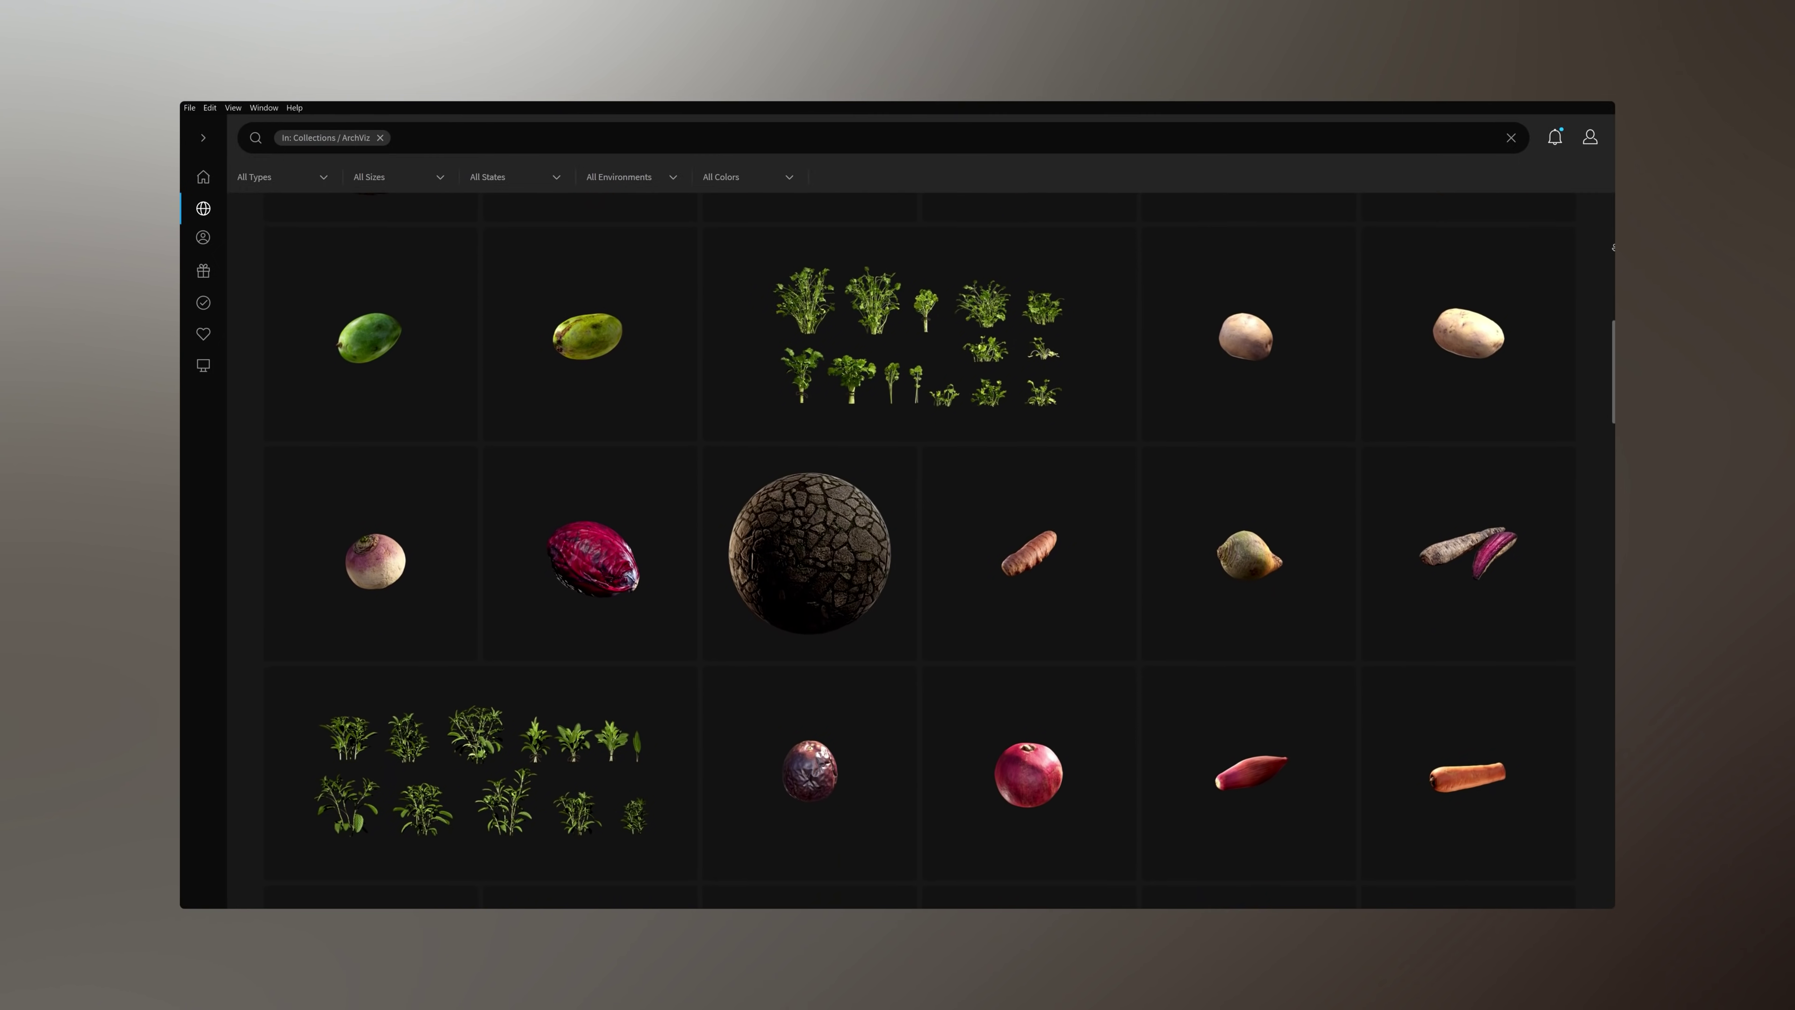
{"action": "scroll", "coordinate": [919, 551], "scroll_direction": "down", "scroll_amount": 4}
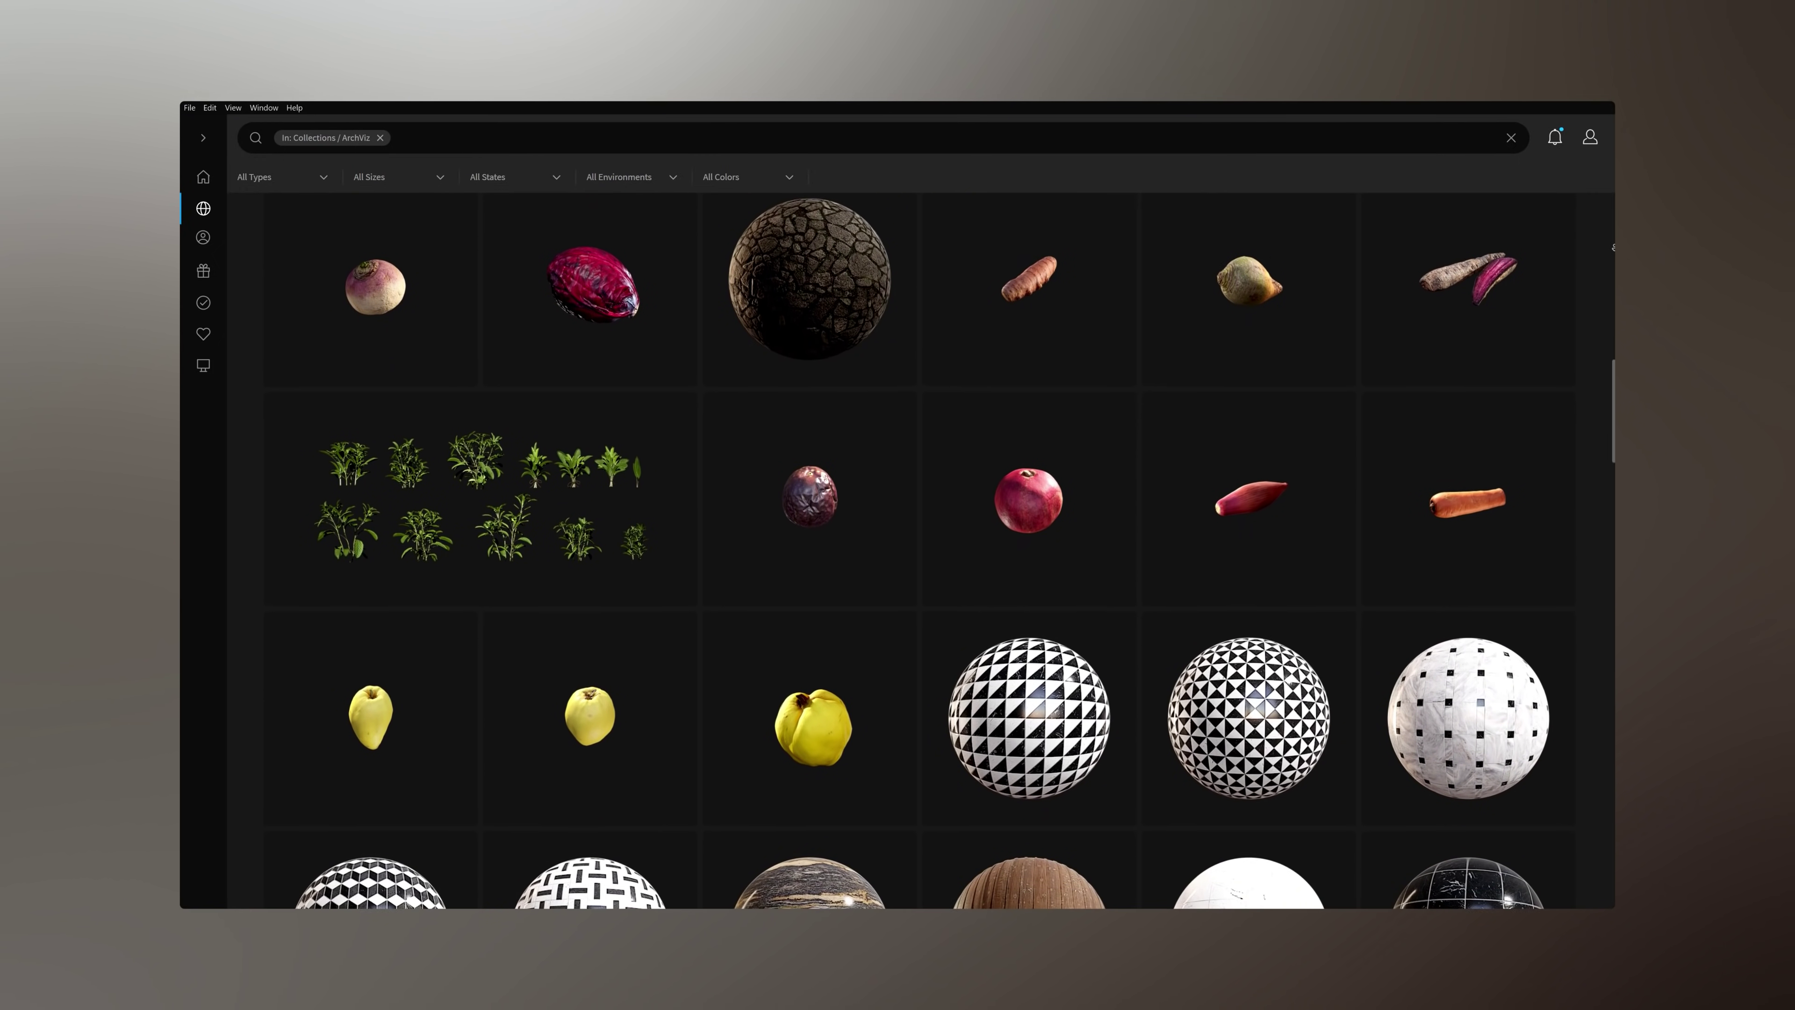
{"action": "scroll", "coordinate": [918, 551], "scroll_direction": "down", "scroll_amount": 4}
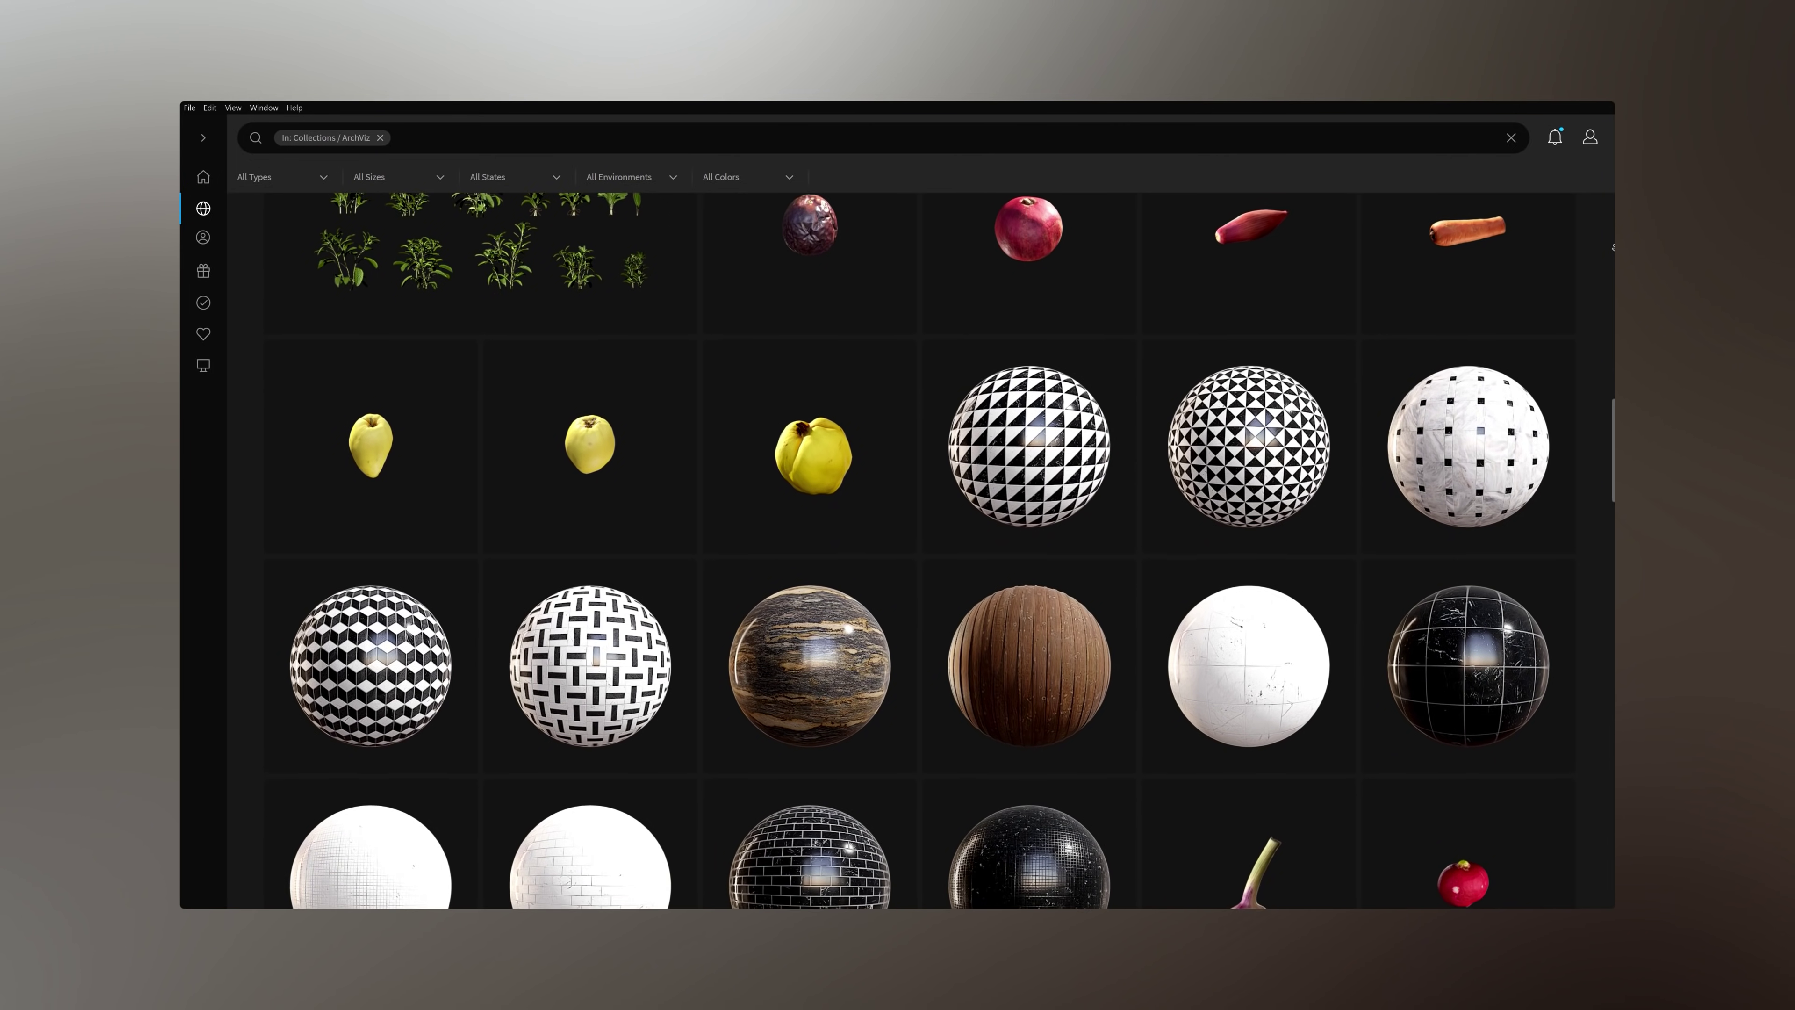
{"action": "scroll", "coordinate": [918, 551], "scroll_direction": "down", "scroll_amount": 2}
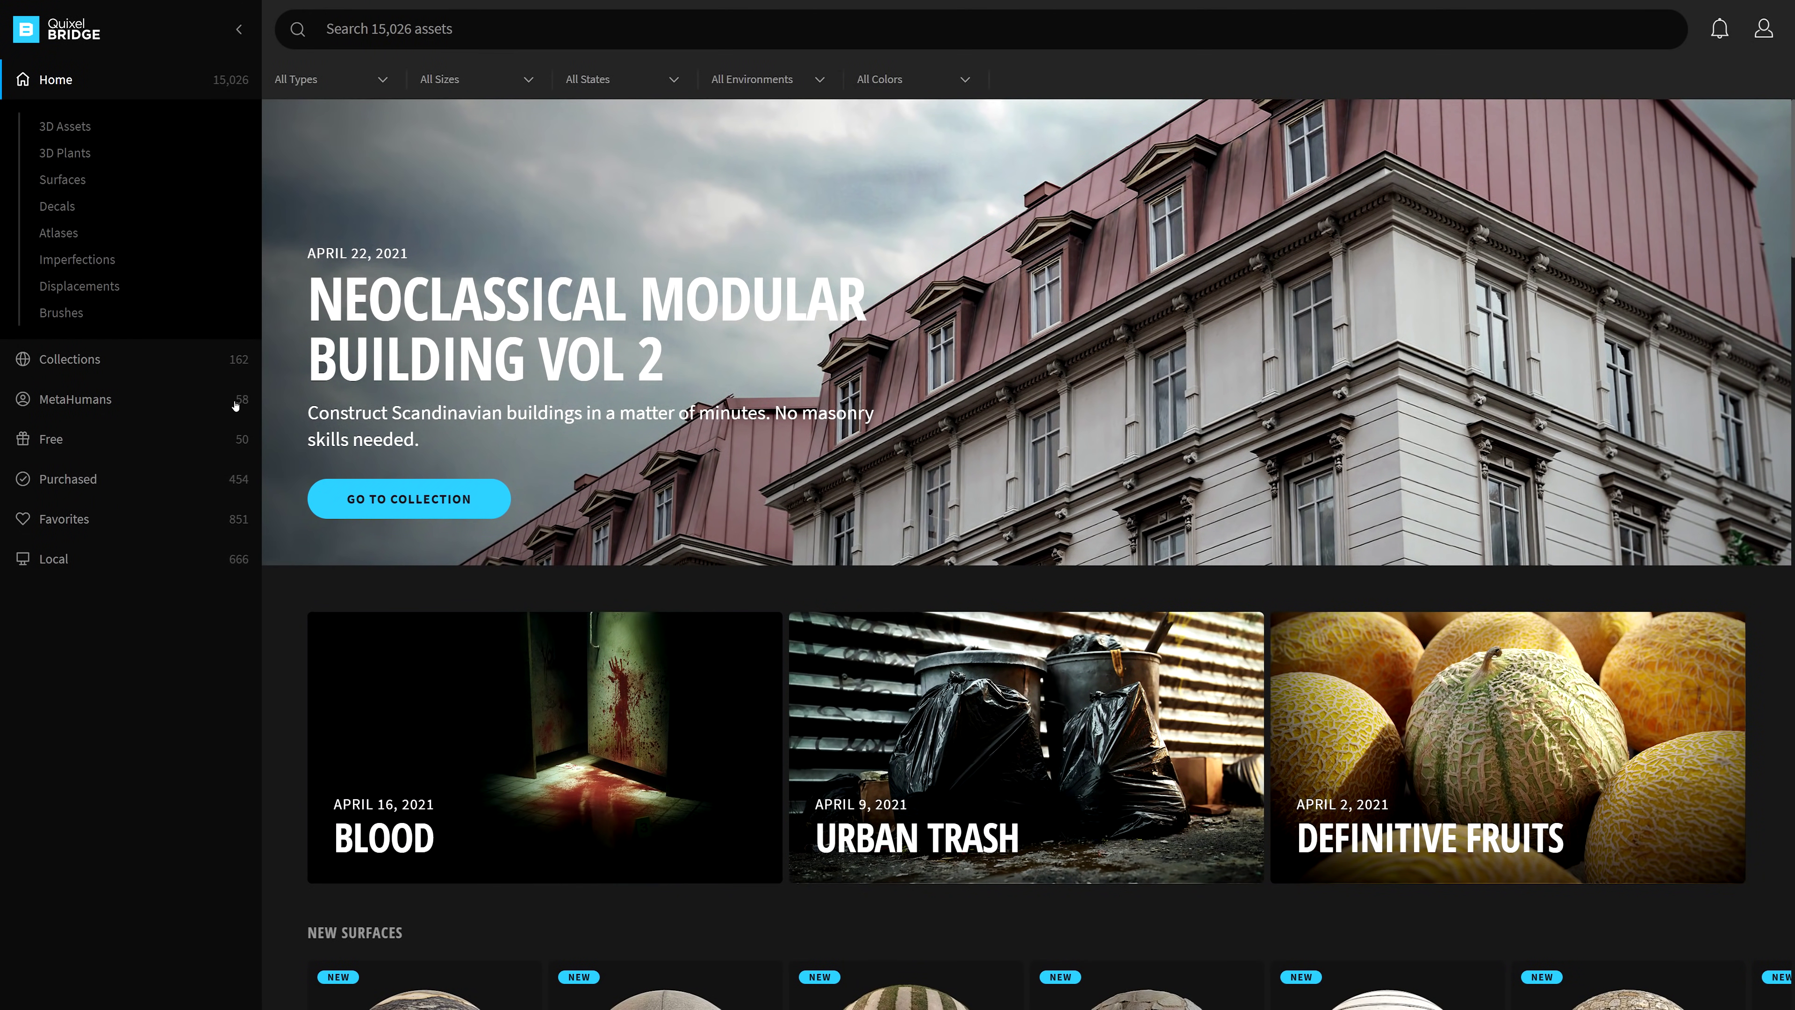
{"action": "left_click", "coordinate": [68, 360]}
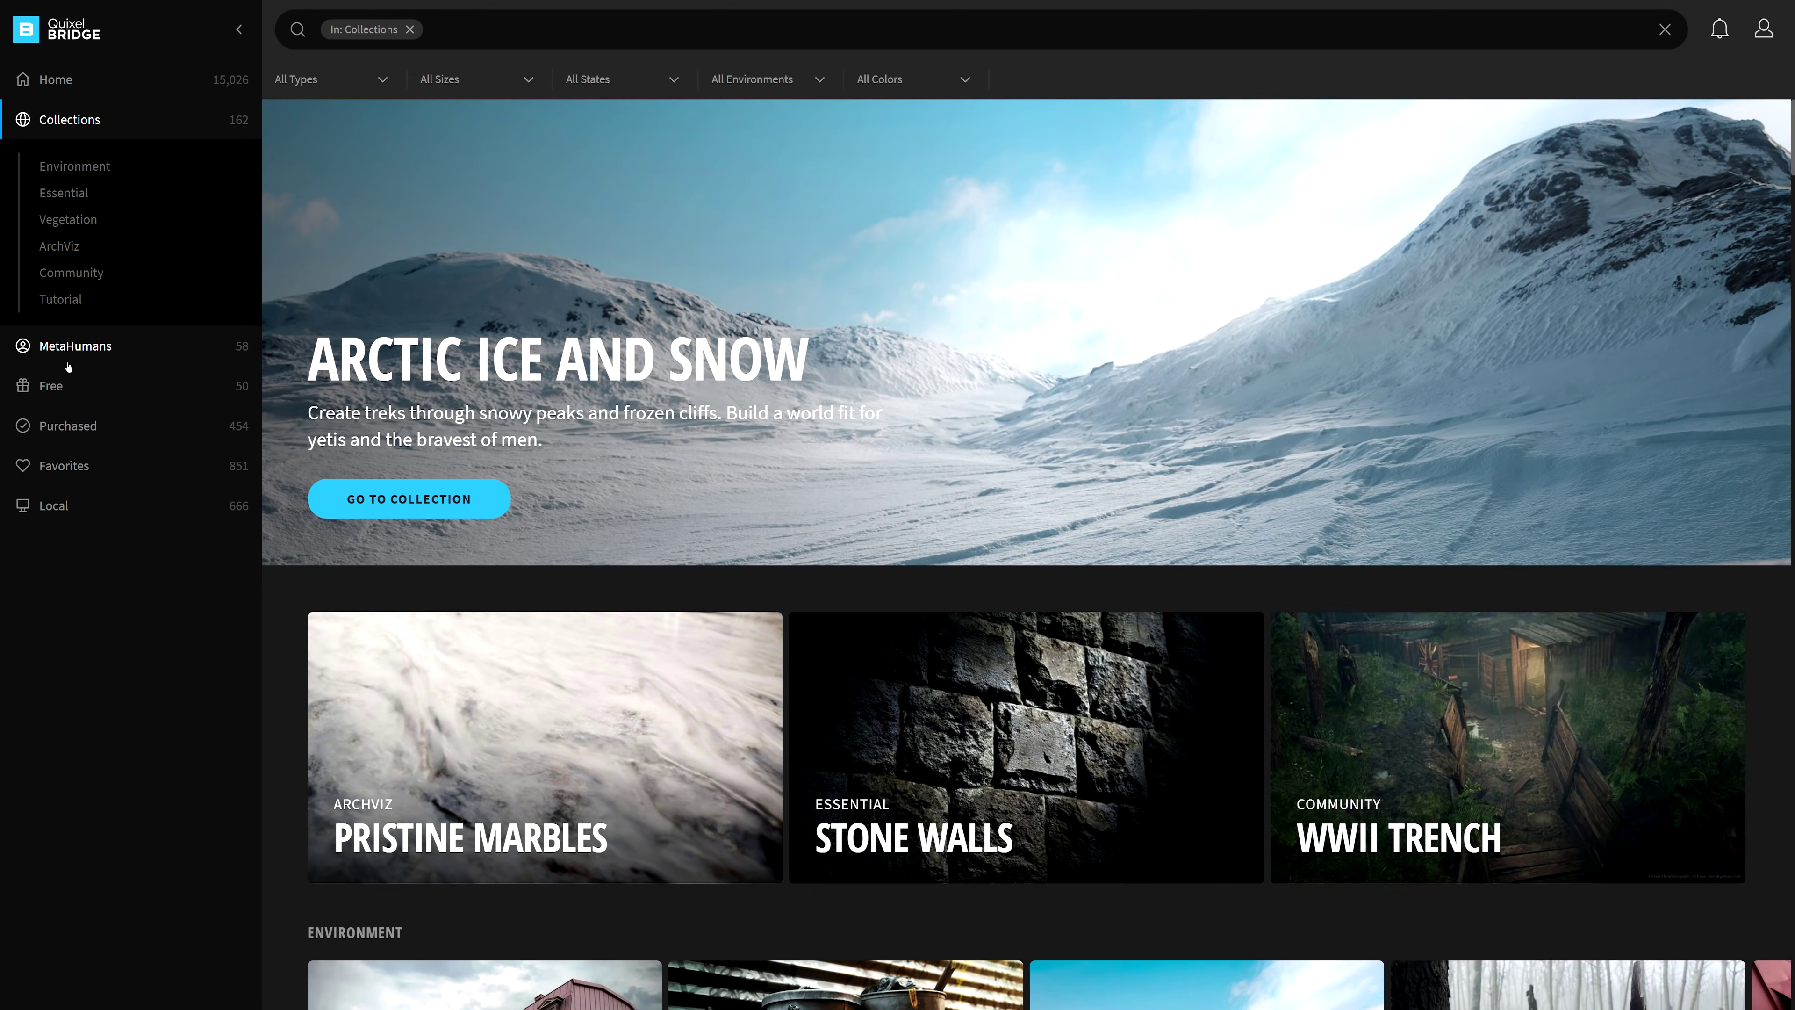
{"action": "left_click", "coordinate": [69, 246]}
{"action": "scroll", "coordinate": [947, 518], "scroll_direction": "down", "scroll_amount": 5}
{"action": "left_click", "coordinate": [1201, 368]}
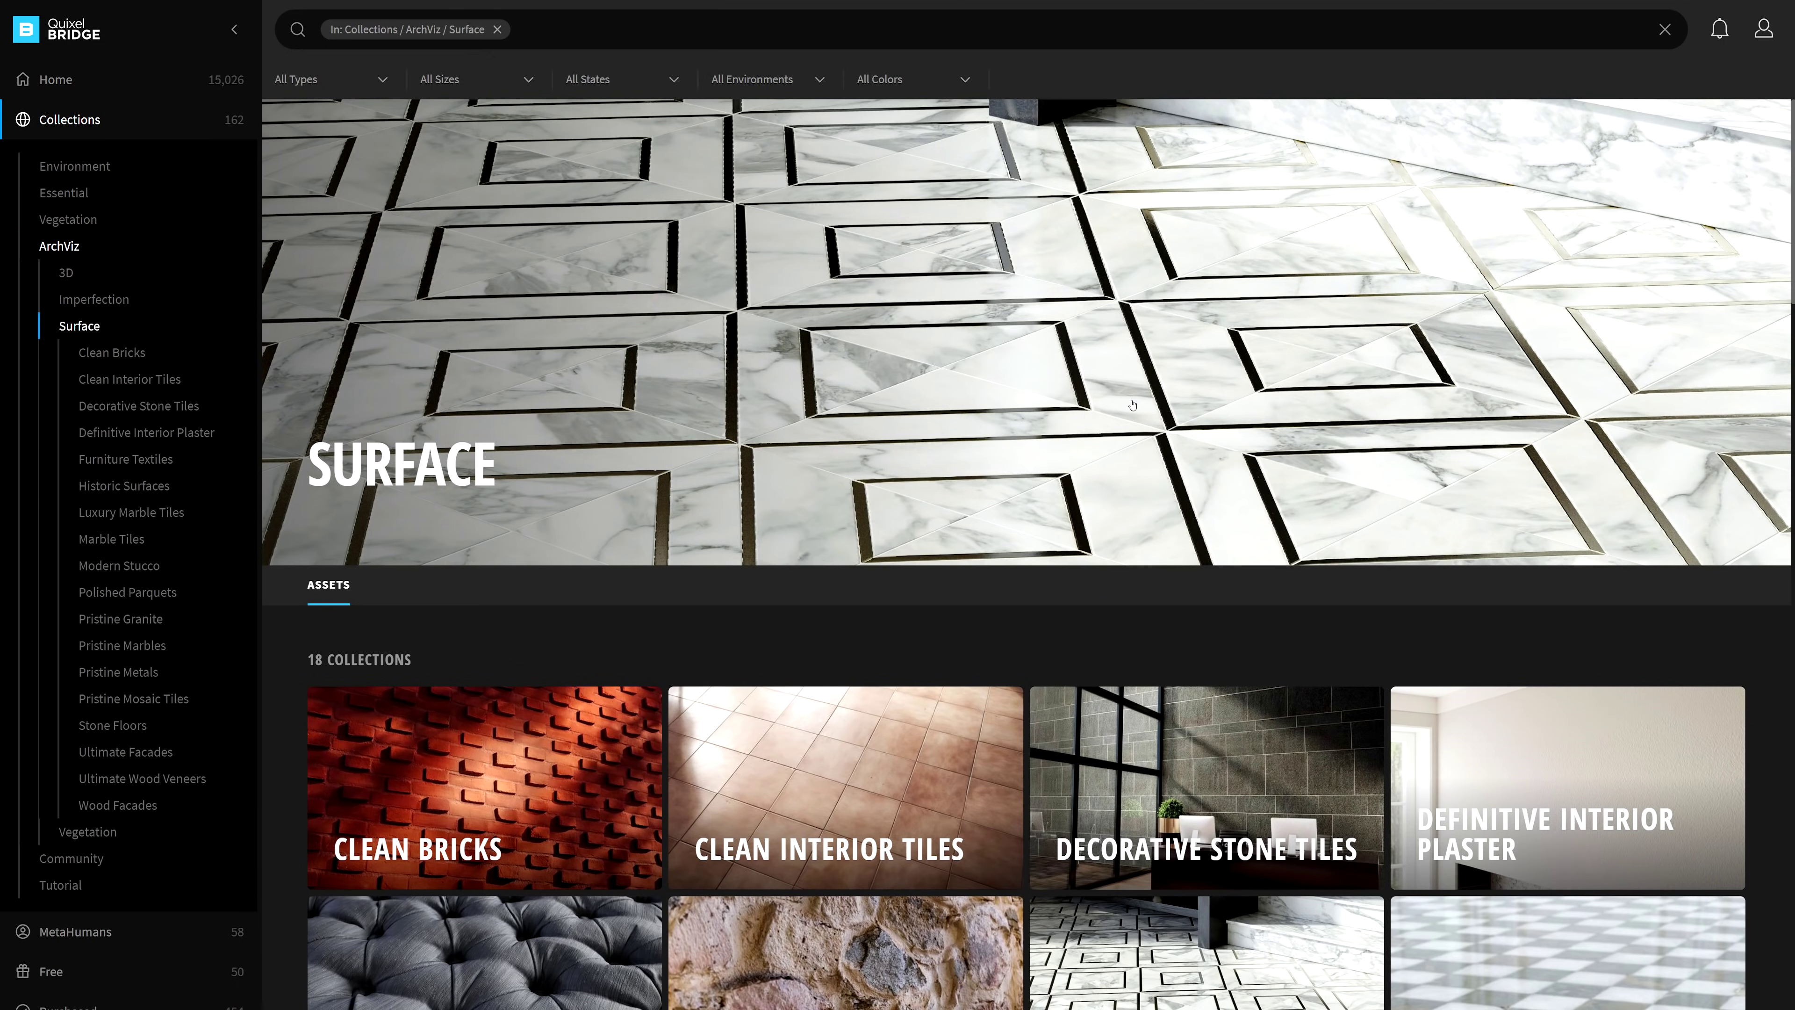
{"action": "scroll", "coordinate": [613, 461], "scroll_direction": "down", "scroll_amount": 10}
{"action": "scroll", "coordinate": [1291, 566], "scroll_direction": "down", "scroll_amount": 15}
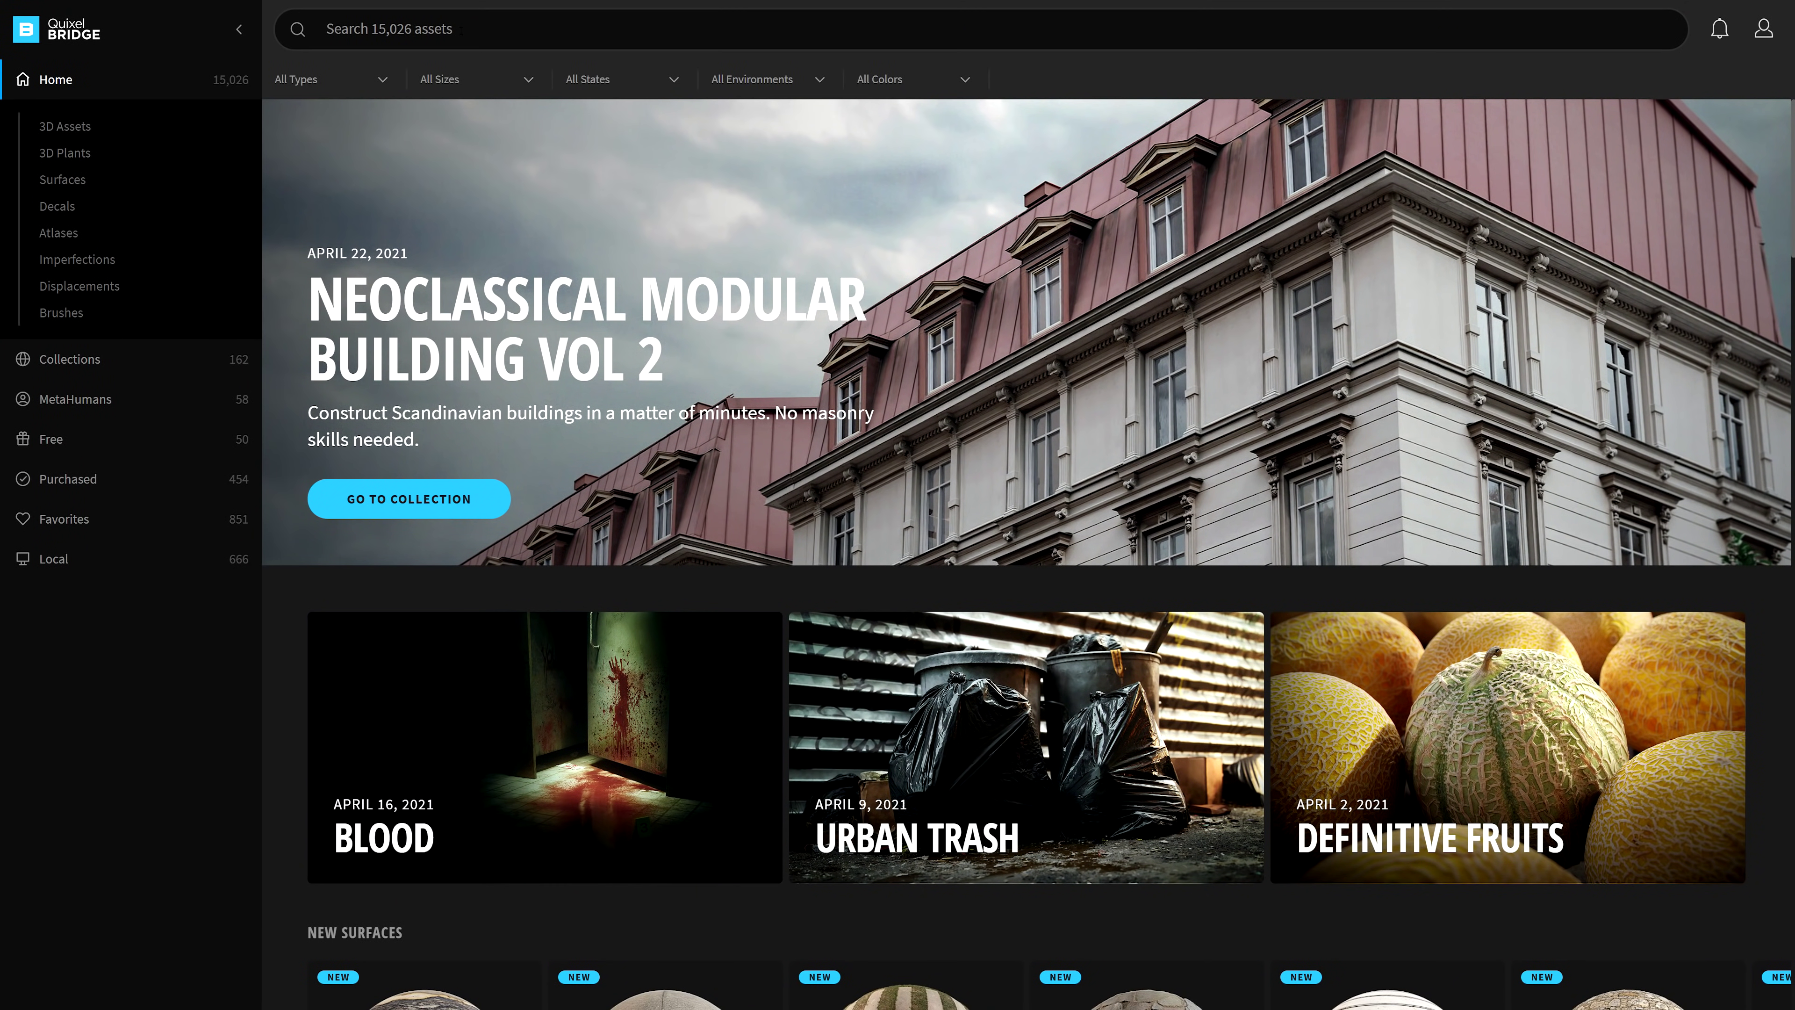
Search for 'Pristine' assets and scroll through the results
{"action": "type", "text": "Pristine"}
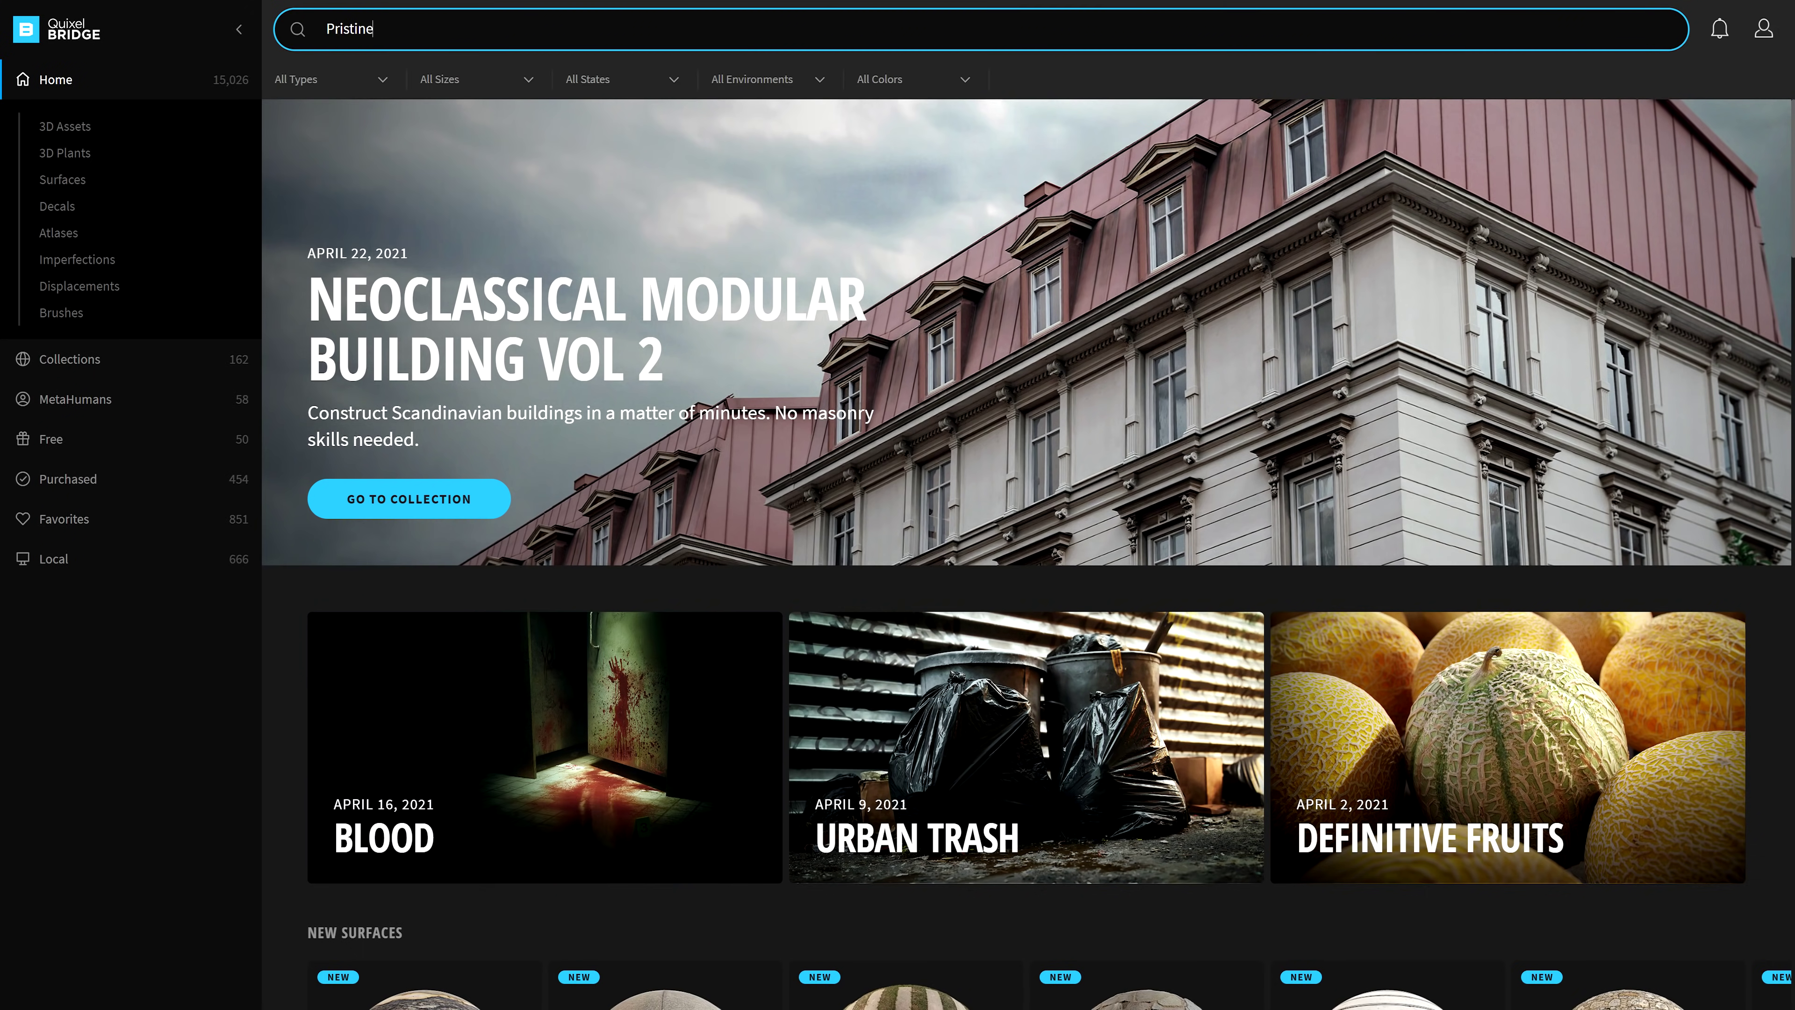
{"action": "key", "text": "Return"}
{"action": "scroll", "coordinate": [467, 402], "scroll_direction": "down", "scroll_amount": 11}
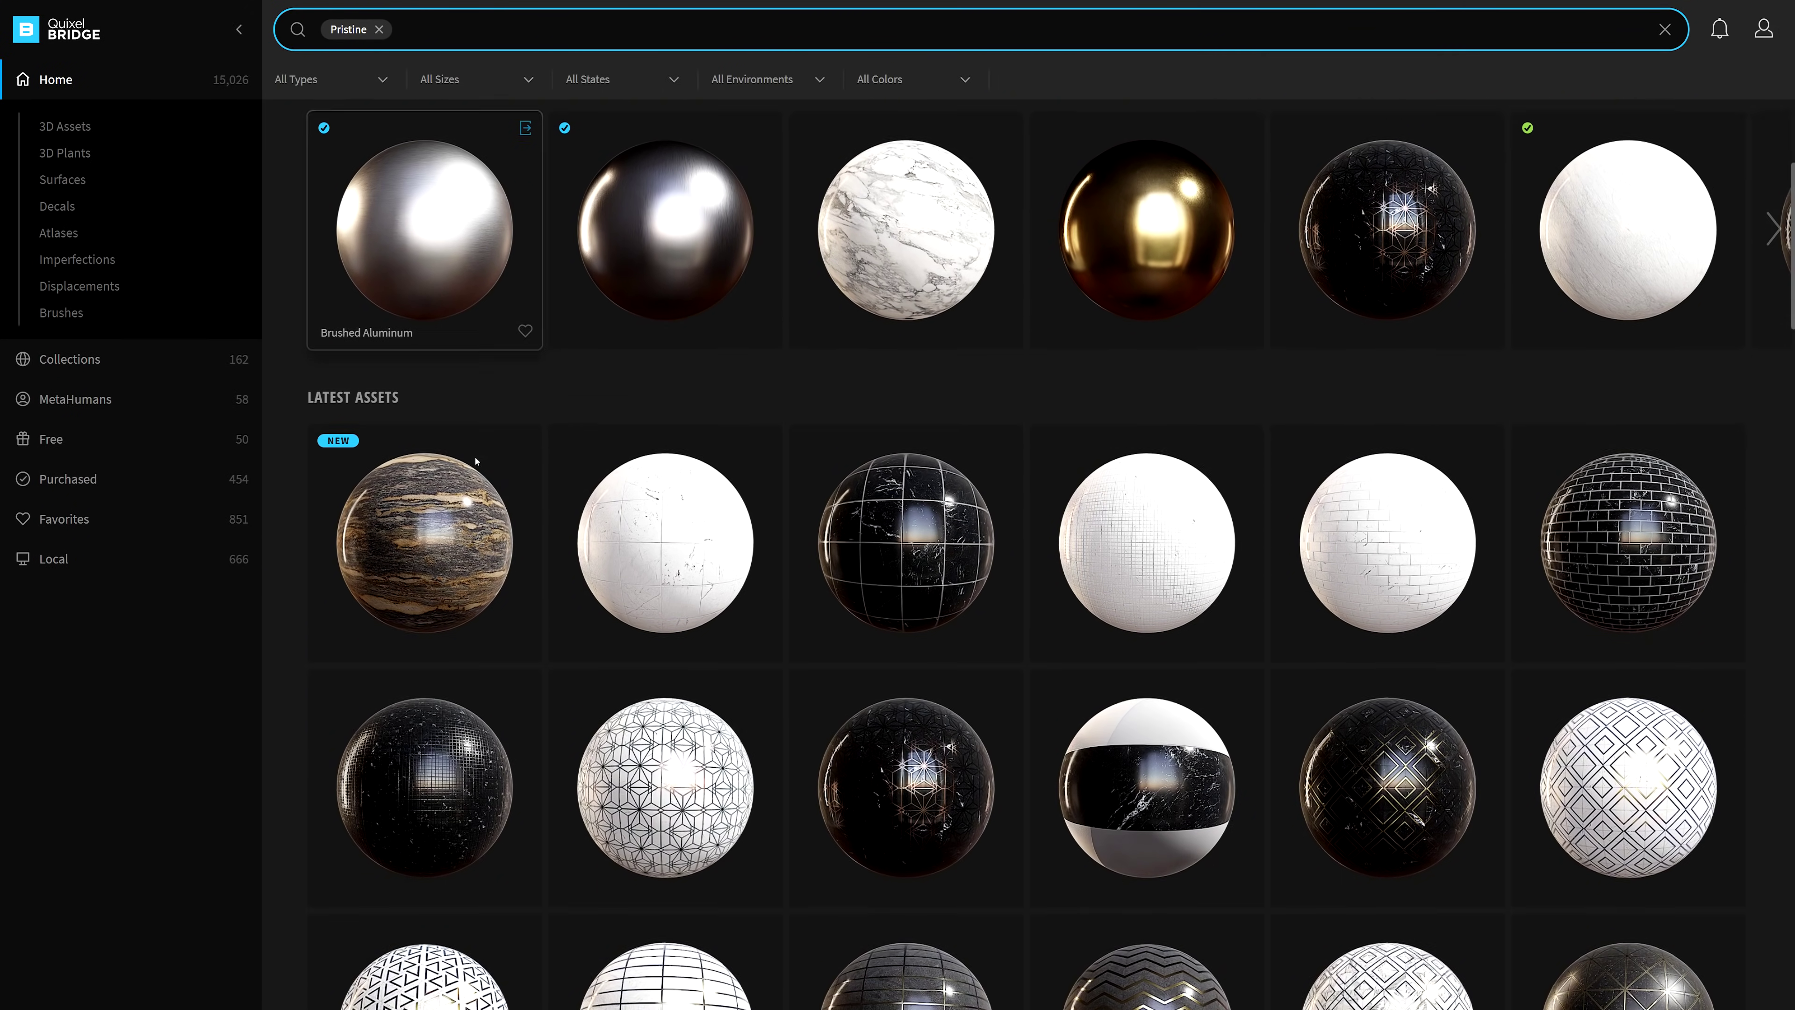
{"action": "scroll", "coordinate": [1284, 678], "scroll_direction": "down", "scroll_amount": 10}
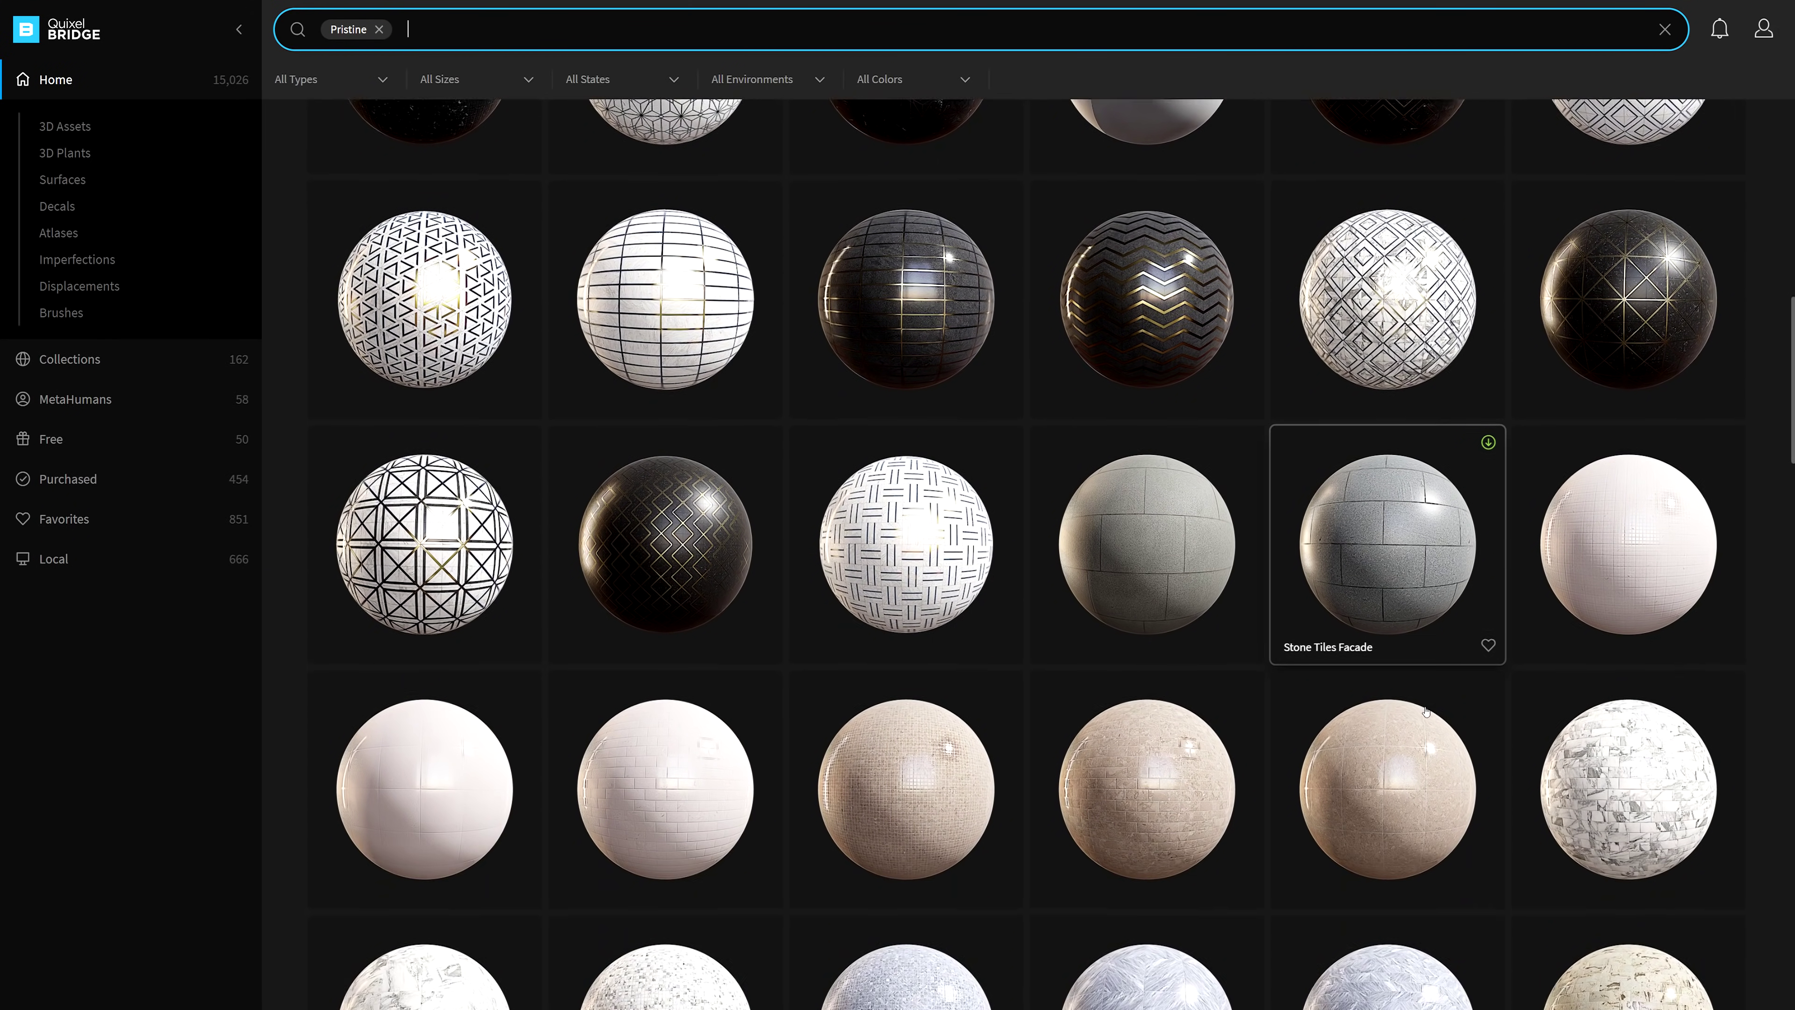
{"action": "scroll", "coordinate": [548, 774], "scroll_direction": "down", "scroll_amount": 10}
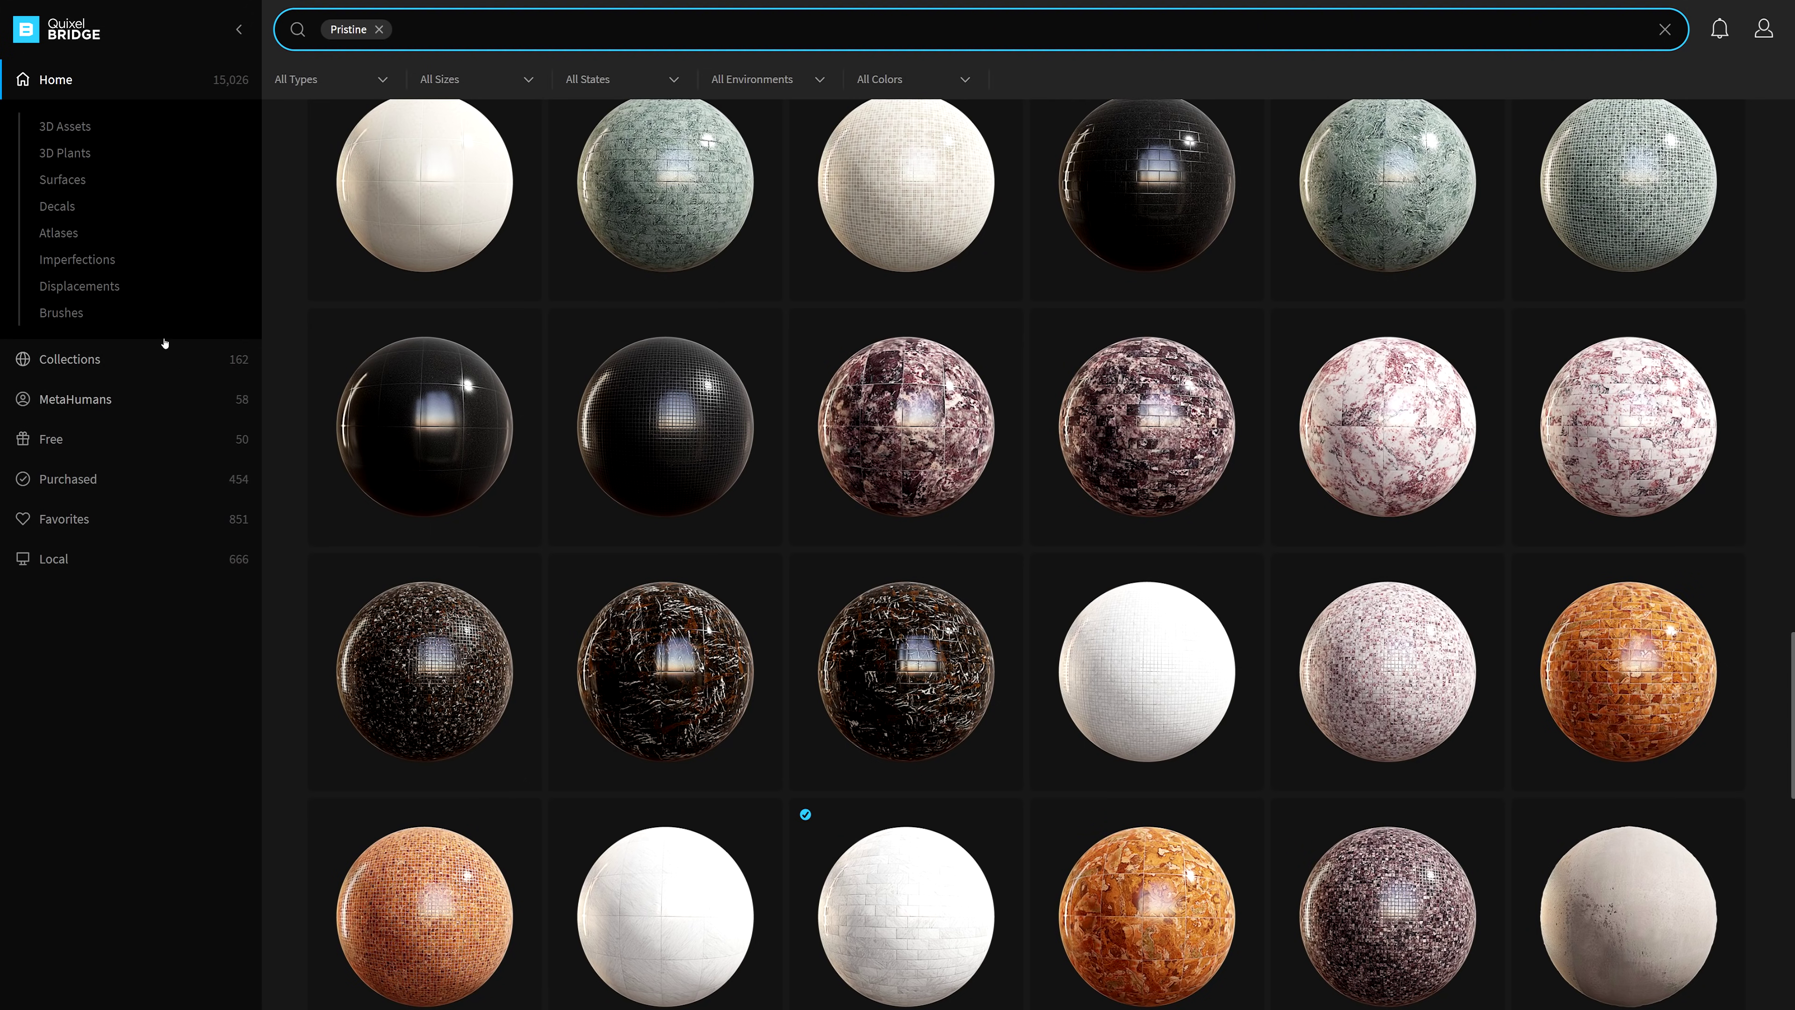
Filter the surface material categories to the New state and scroll to Stone › Granite
{"action": "left_click", "coordinate": [62, 181]}
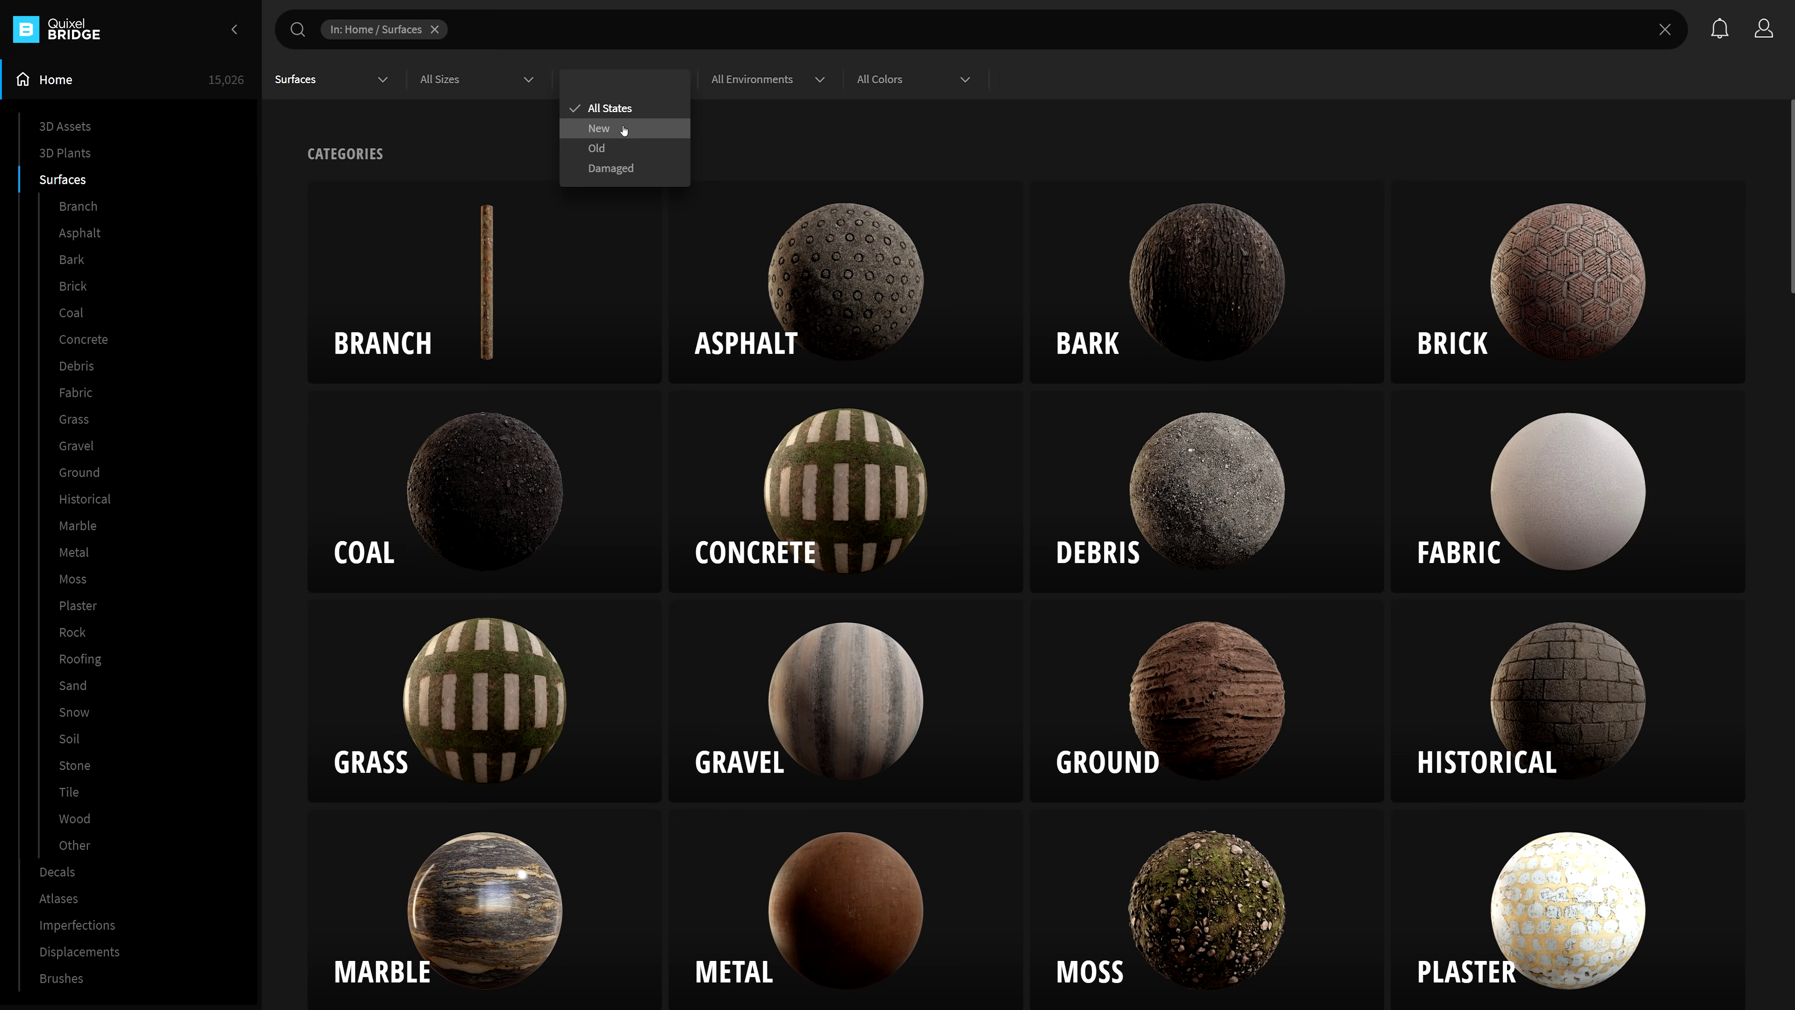
{"action": "left_click", "coordinate": [625, 128]}
{"action": "scroll", "coordinate": [1256, 490], "scroll_direction": "down", "scroll_amount": 10}
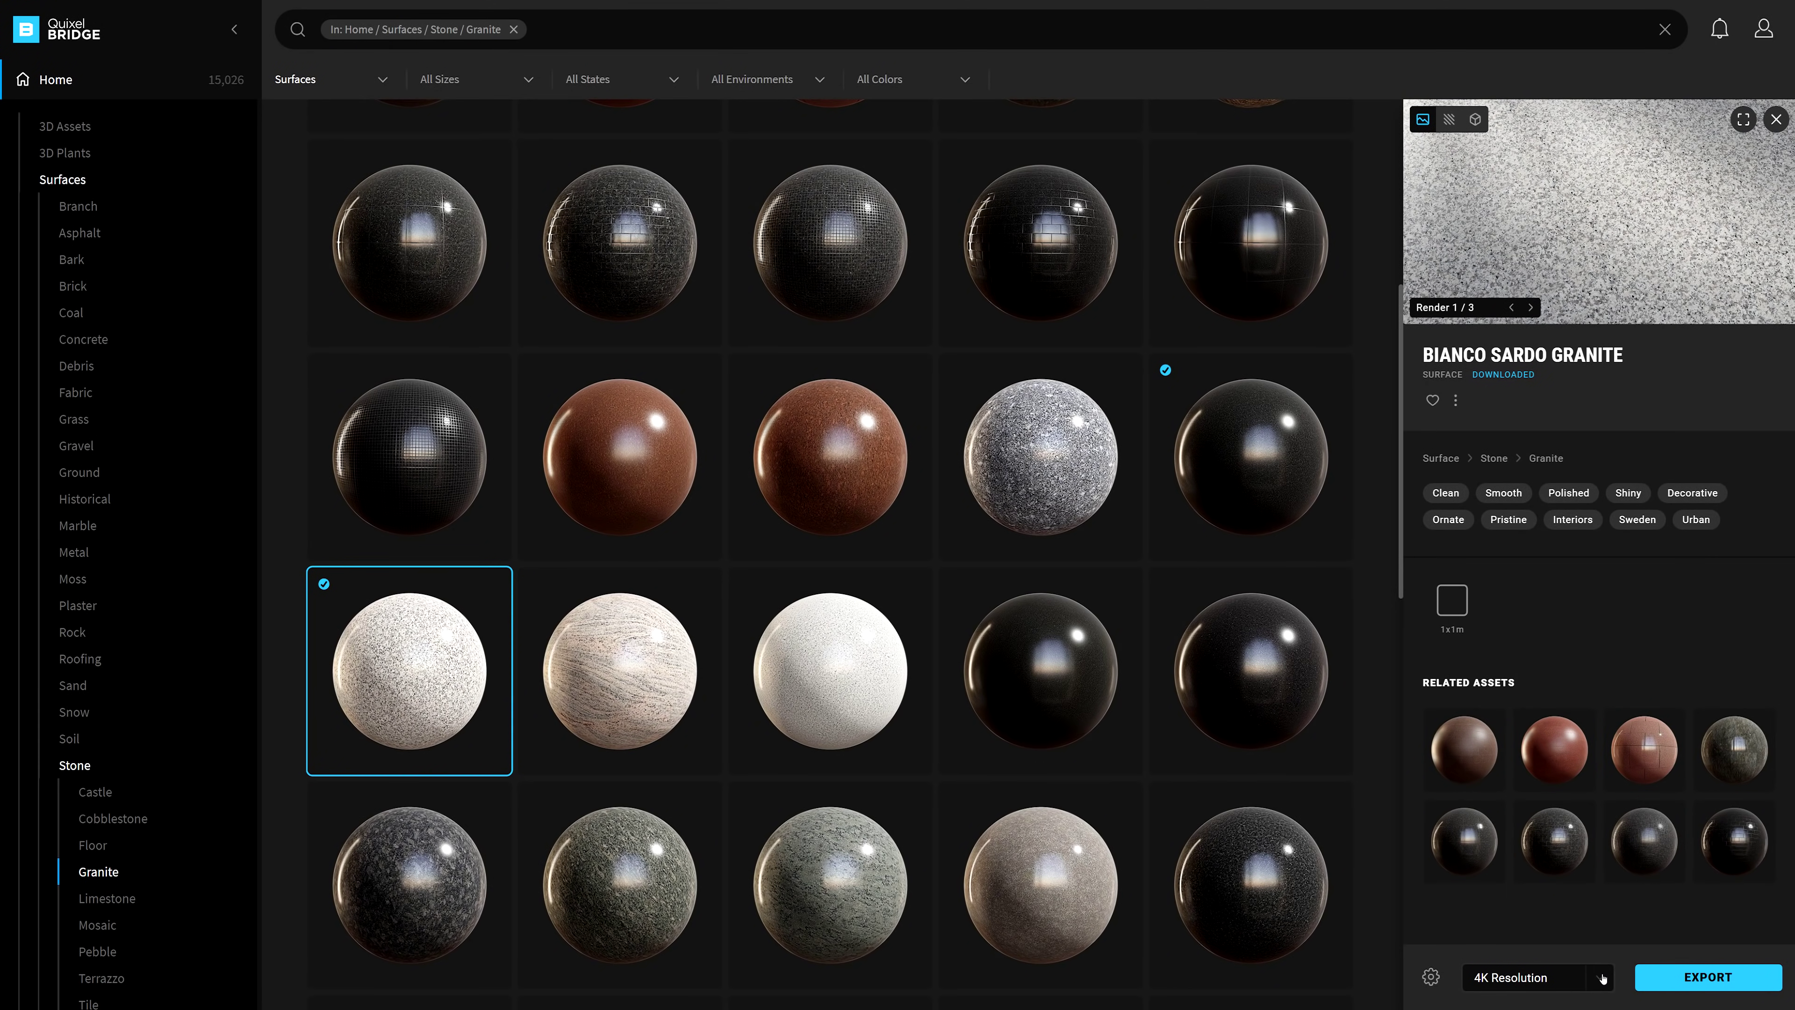
Apply fabric materials to four sofa seats and Bianco_Sardo_Granite to the kitchen counter surfaces
{"action": "left_click_drag", "start_coordinate": [348, 842], "coordinate": [410, 470]}
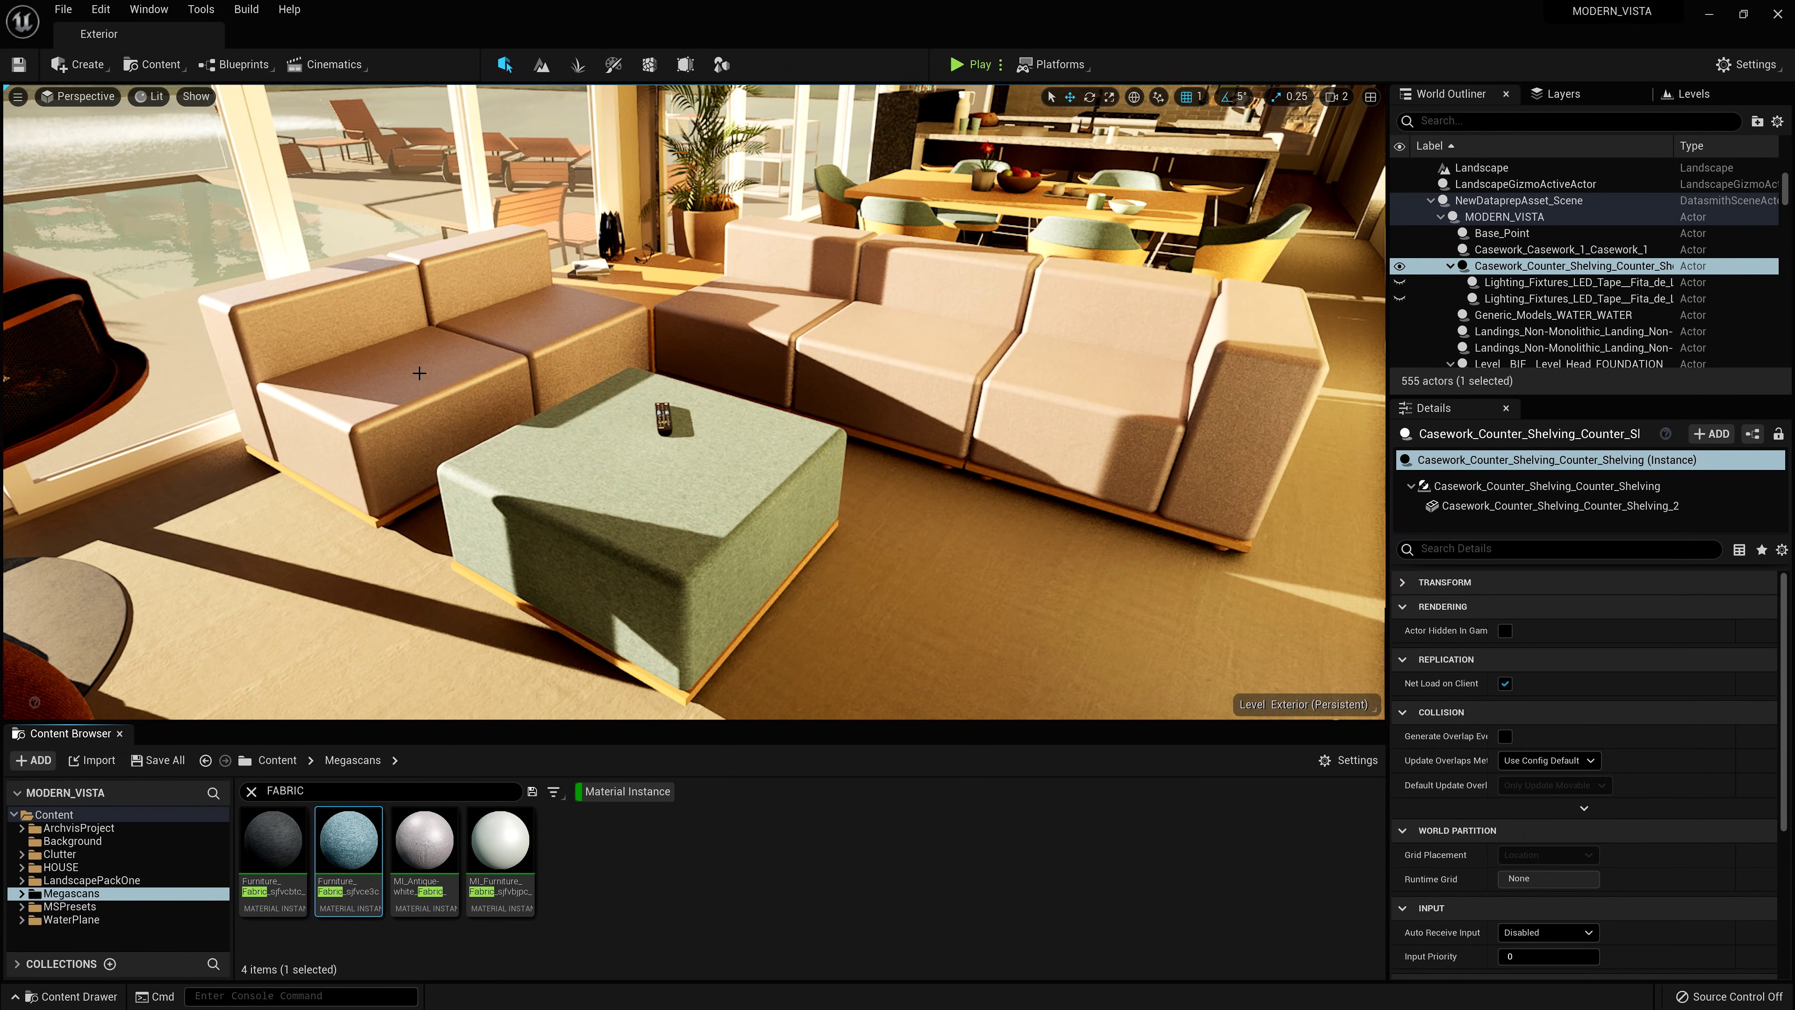
{"action": "left_click_drag", "start_coordinate": [349, 841], "coordinate": [502, 432]}
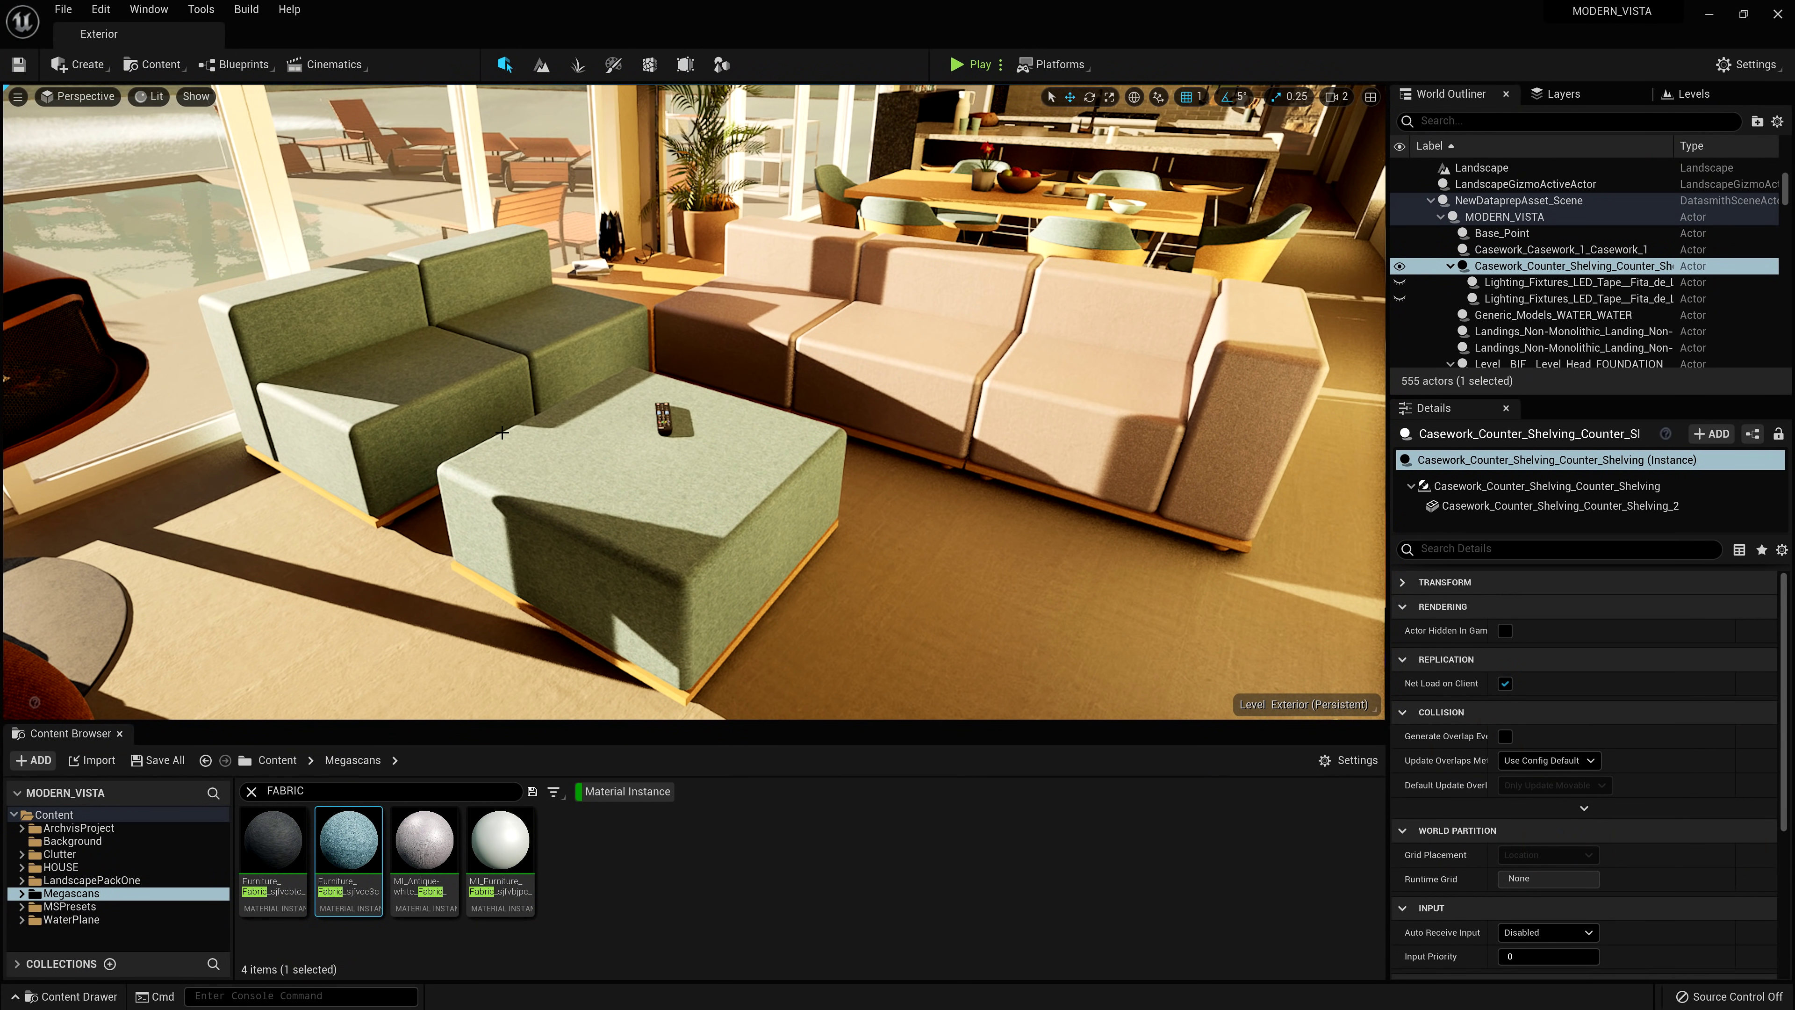
{"action": "left_click_drag", "start_coordinate": [311, 766], "coordinate": [728, 325]}
{"action": "left_click_drag", "start_coordinate": [273, 842], "coordinate": [911, 338]}
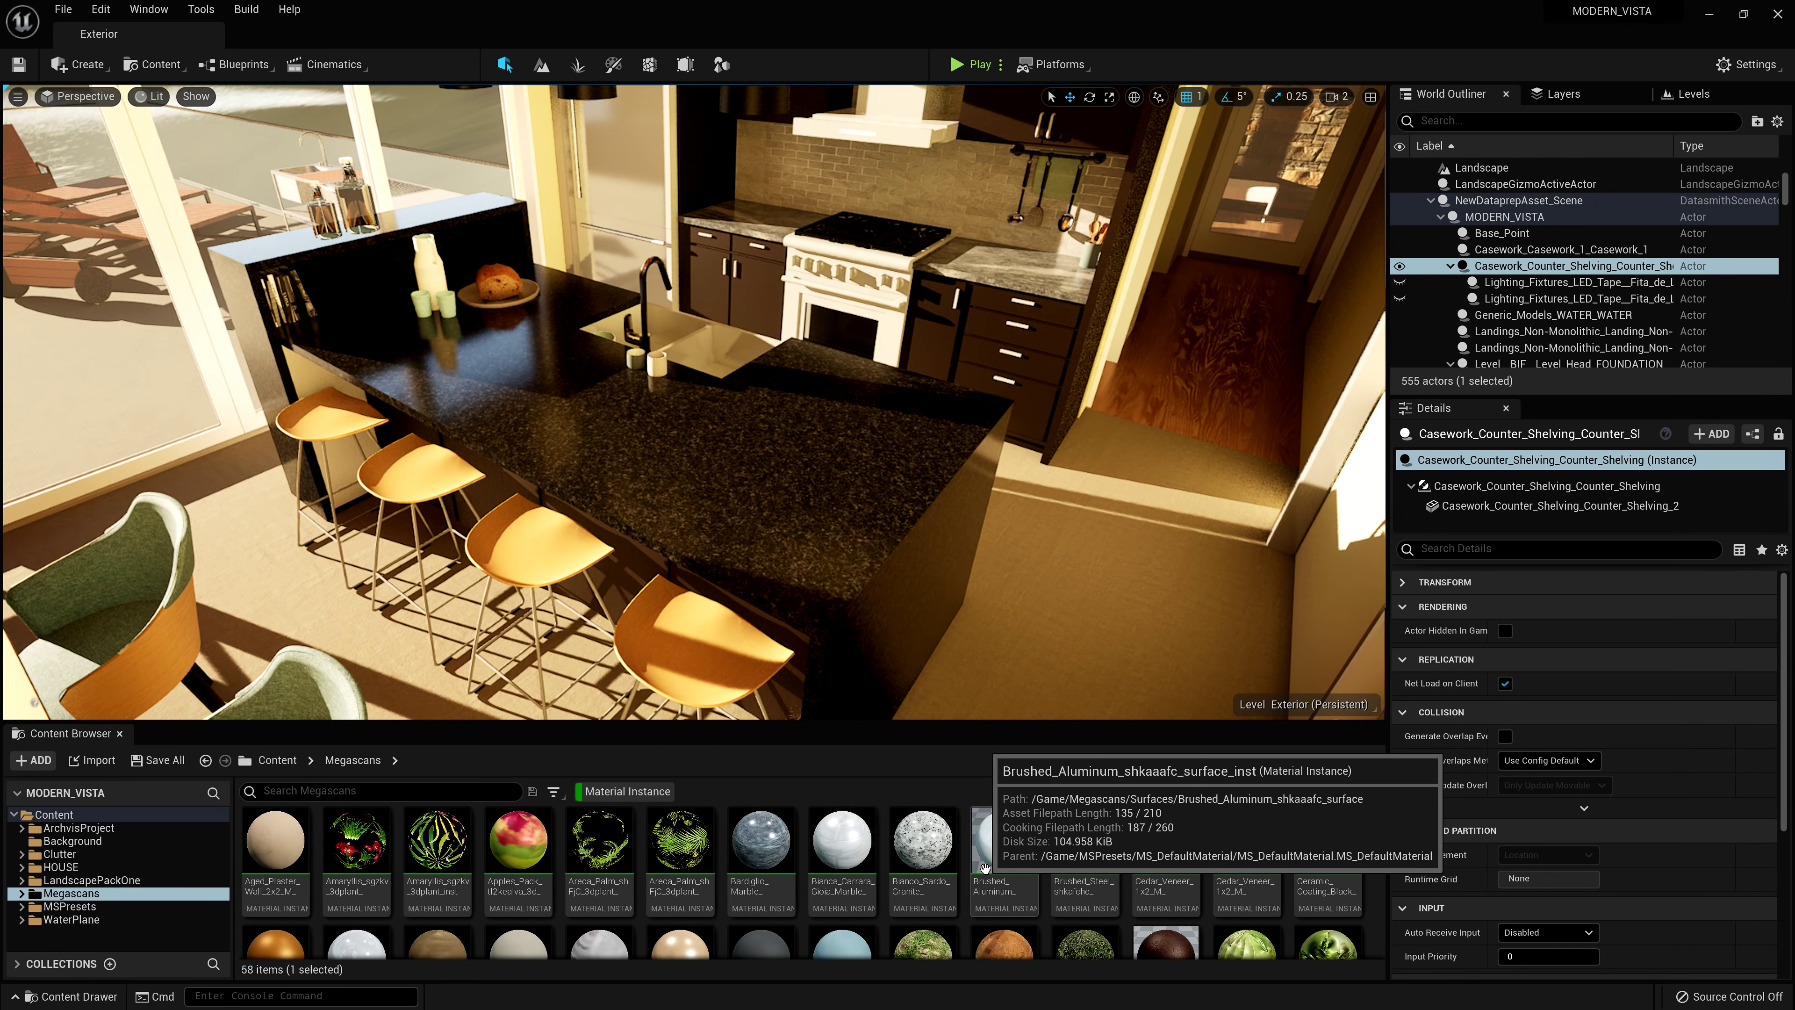
{"action": "left_click_drag", "start_coordinate": [923, 840], "coordinate": [959, 368]}
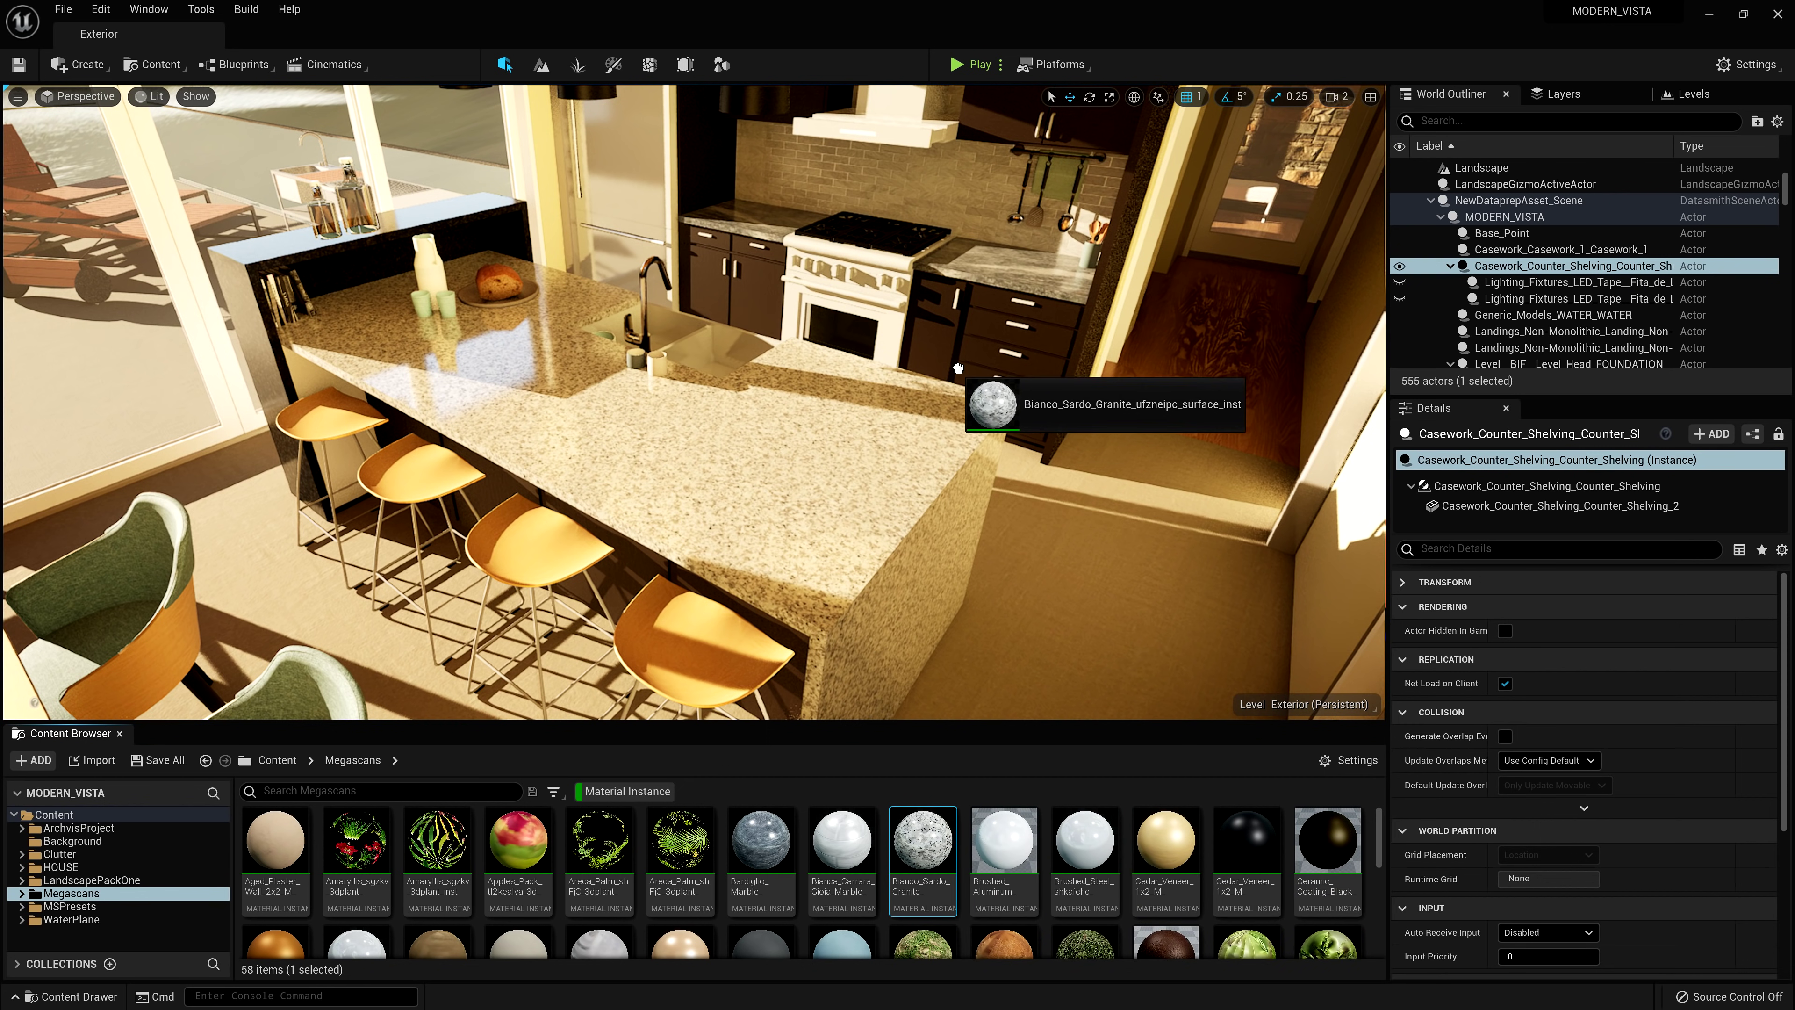
{"action": "left_click_drag", "start_coordinate": [922, 842], "coordinate": [771, 228]}
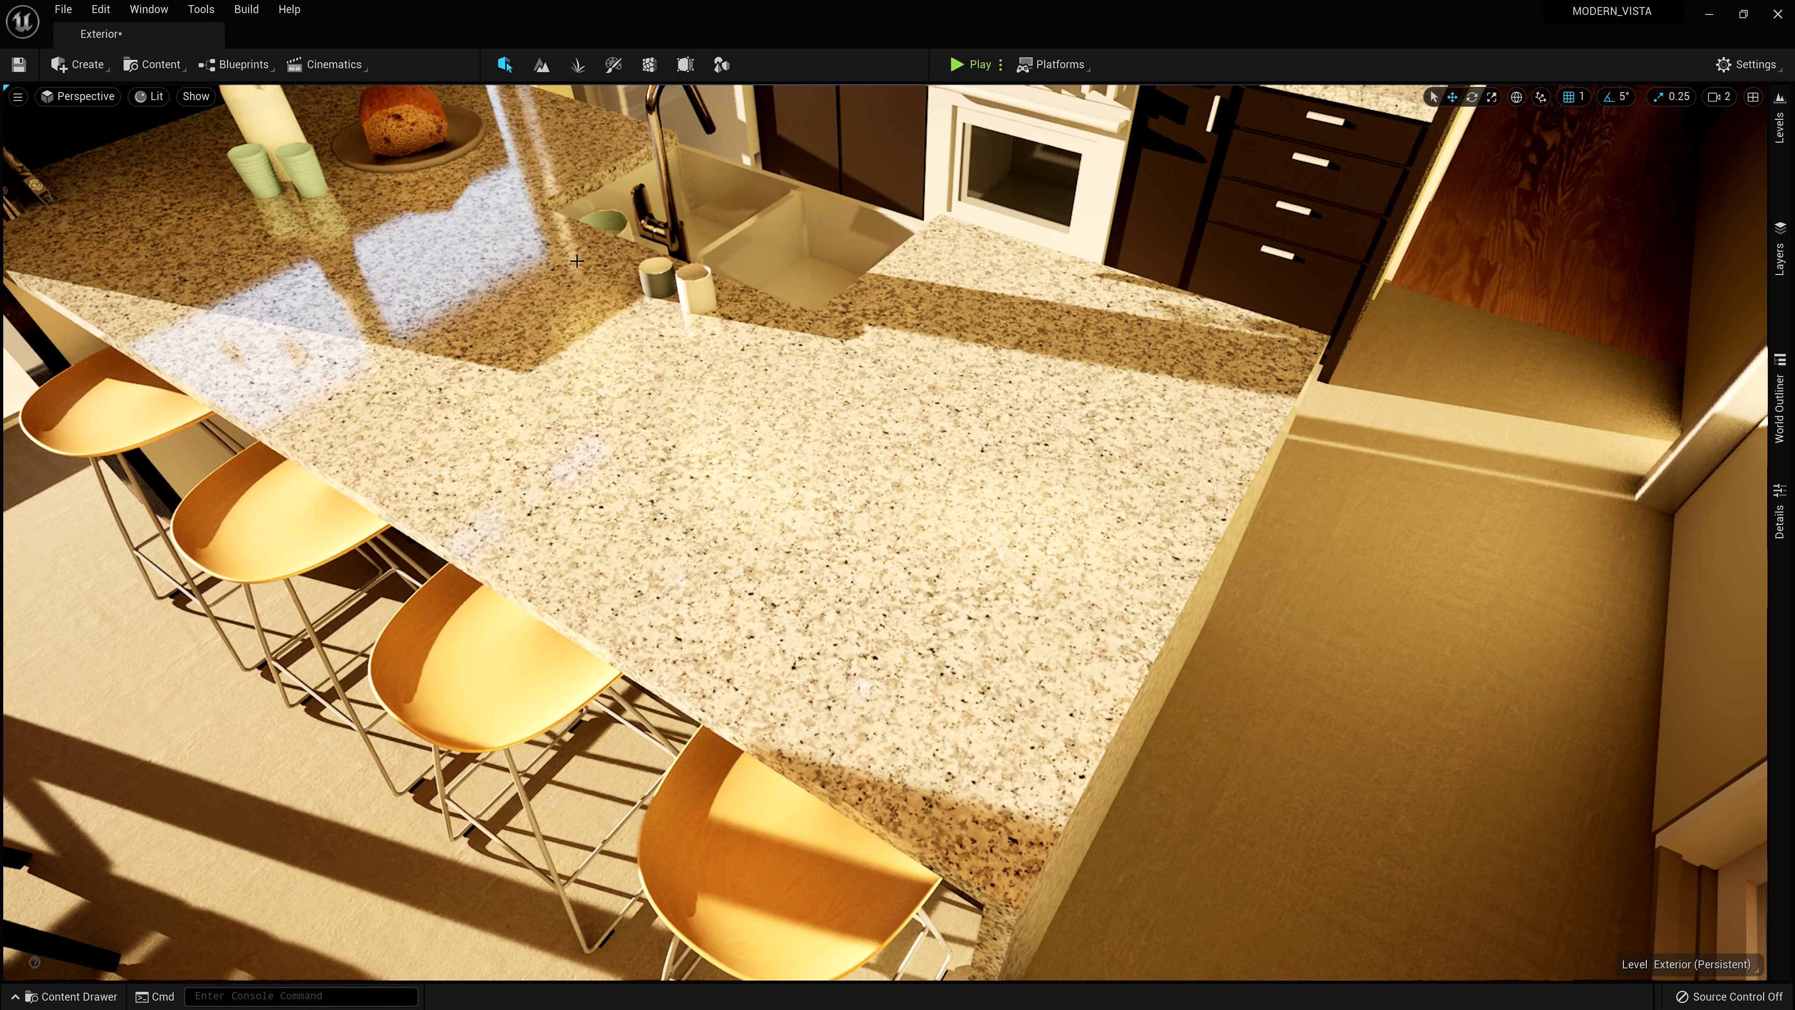
Open Quixel Bridge's Interior > Decoration > Kitchenware assets and drop the wooden cutting board on the countertop
{"action": "left_click", "coordinate": [152, 64]}
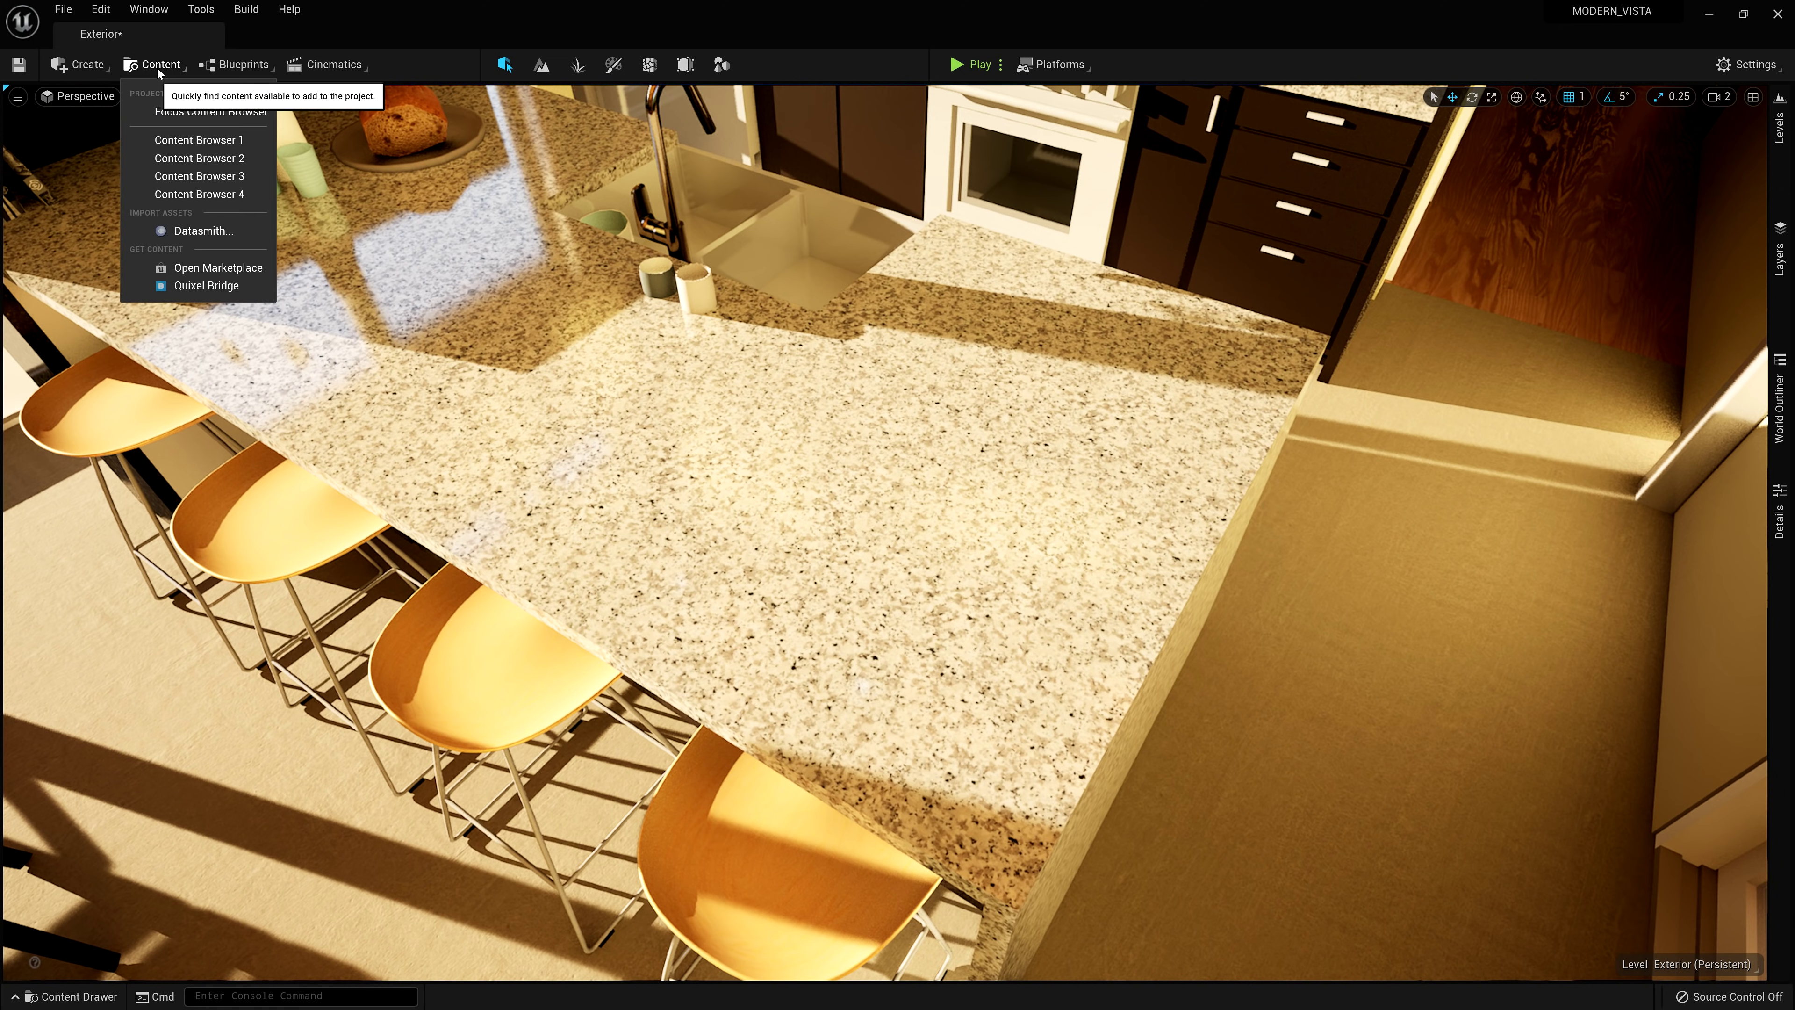
{"action": "left_click", "coordinate": [176, 286]}
{"action": "left_click", "coordinate": [141, 353]}
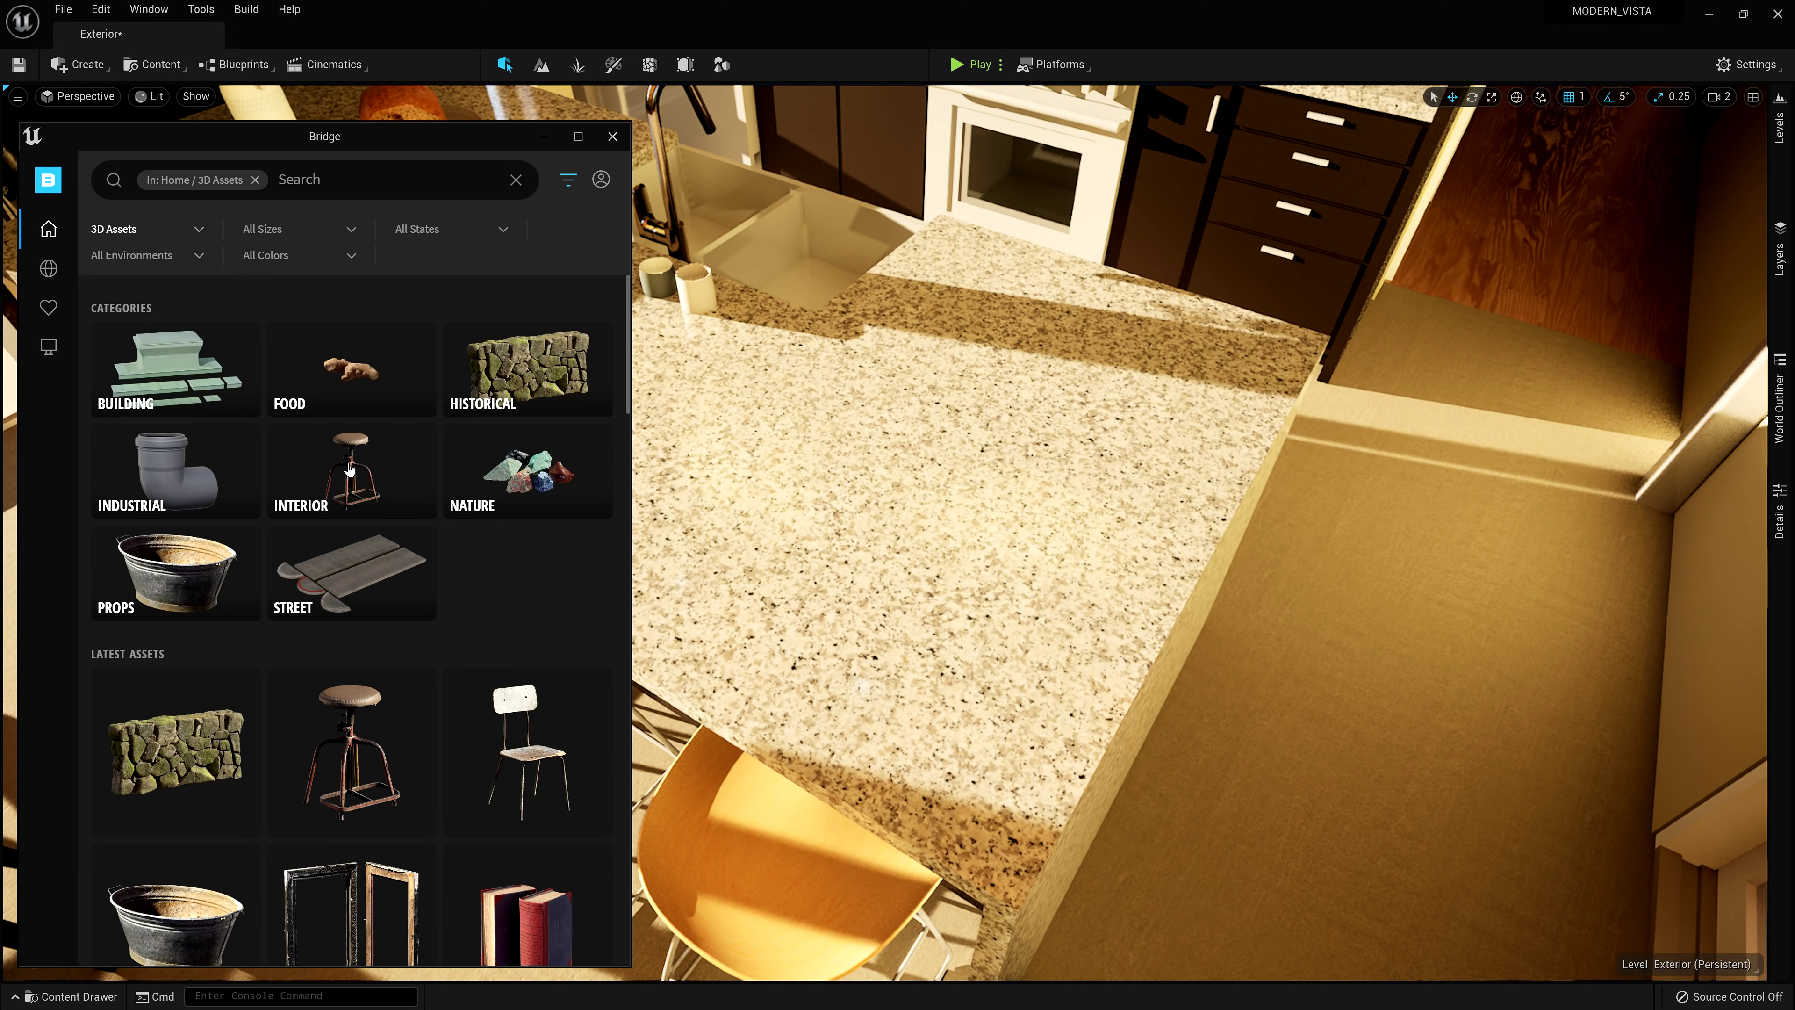
{"action": "left_click", "coordinate": [344, 375]}
{"action": "left_click", "coordinate": [519, 375]}
{"action": "scroll", "coordinate": [353, 823], "scroll_direction": "down", "scroll_amount": 10}
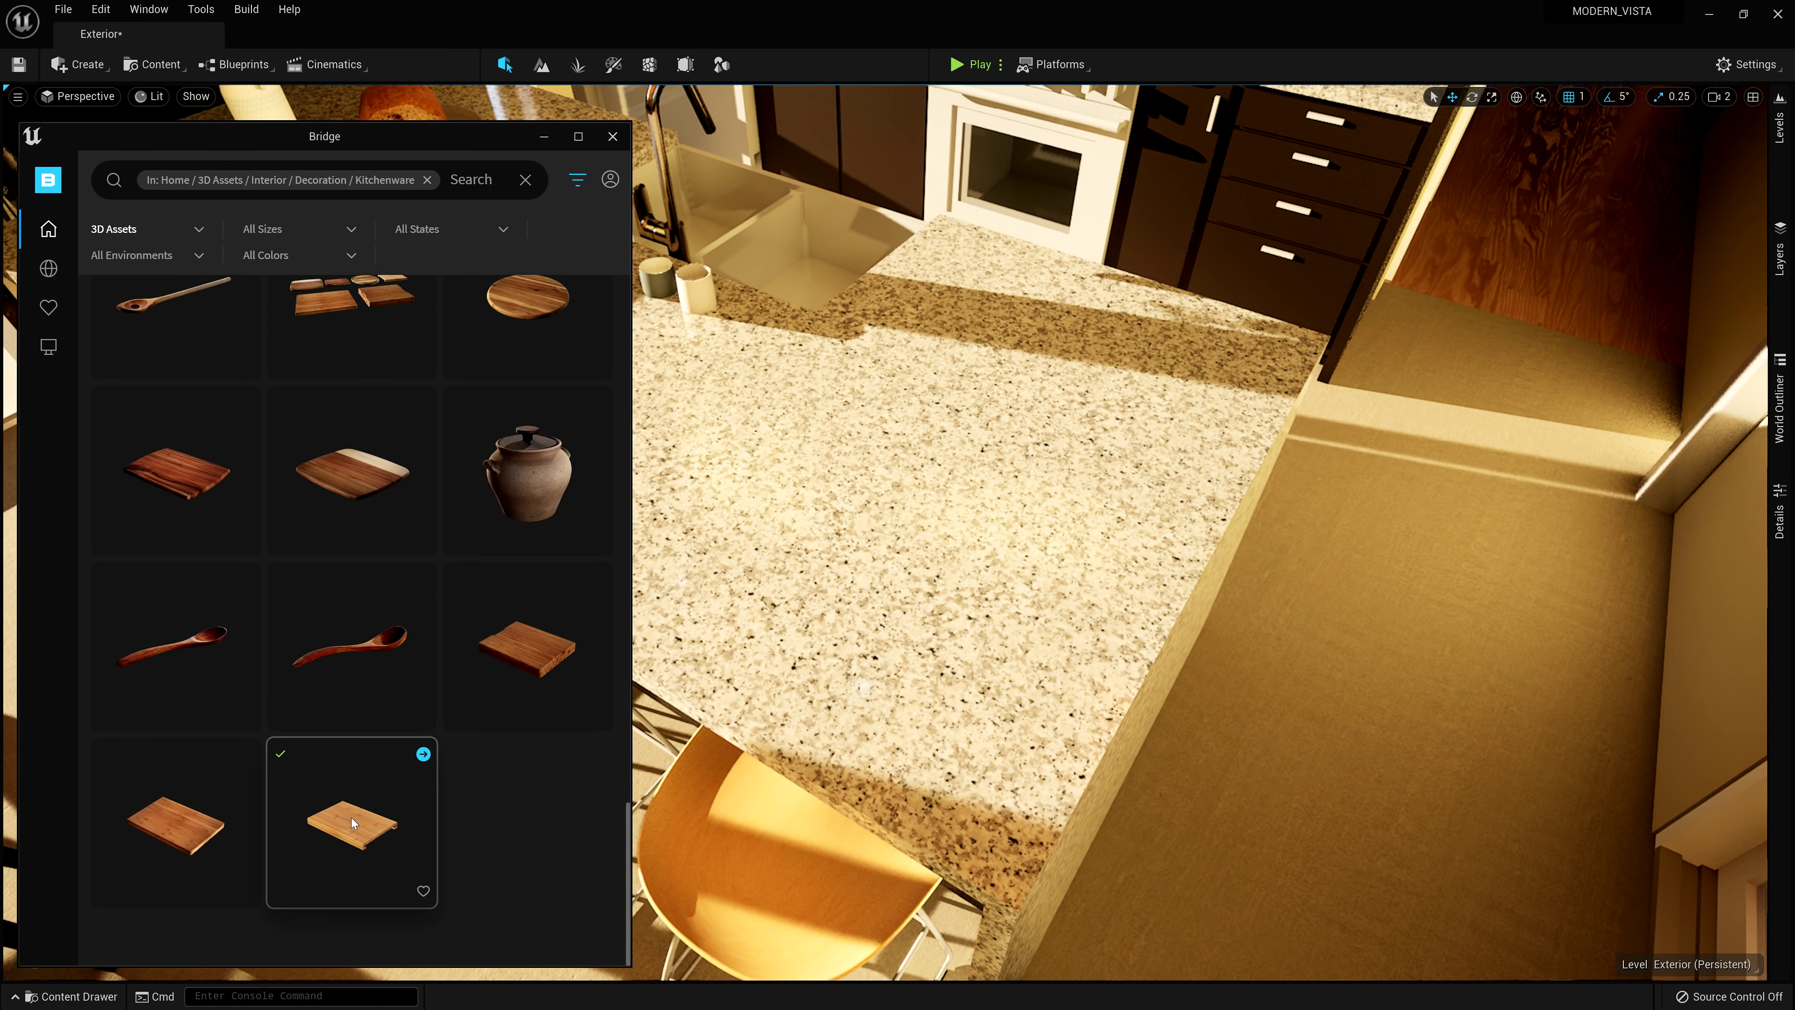
{"action": "left_click_drag", "start_coordinate": [640, 654], "coordinate": [921, 509]}
{"action": "key", "text": "w"}
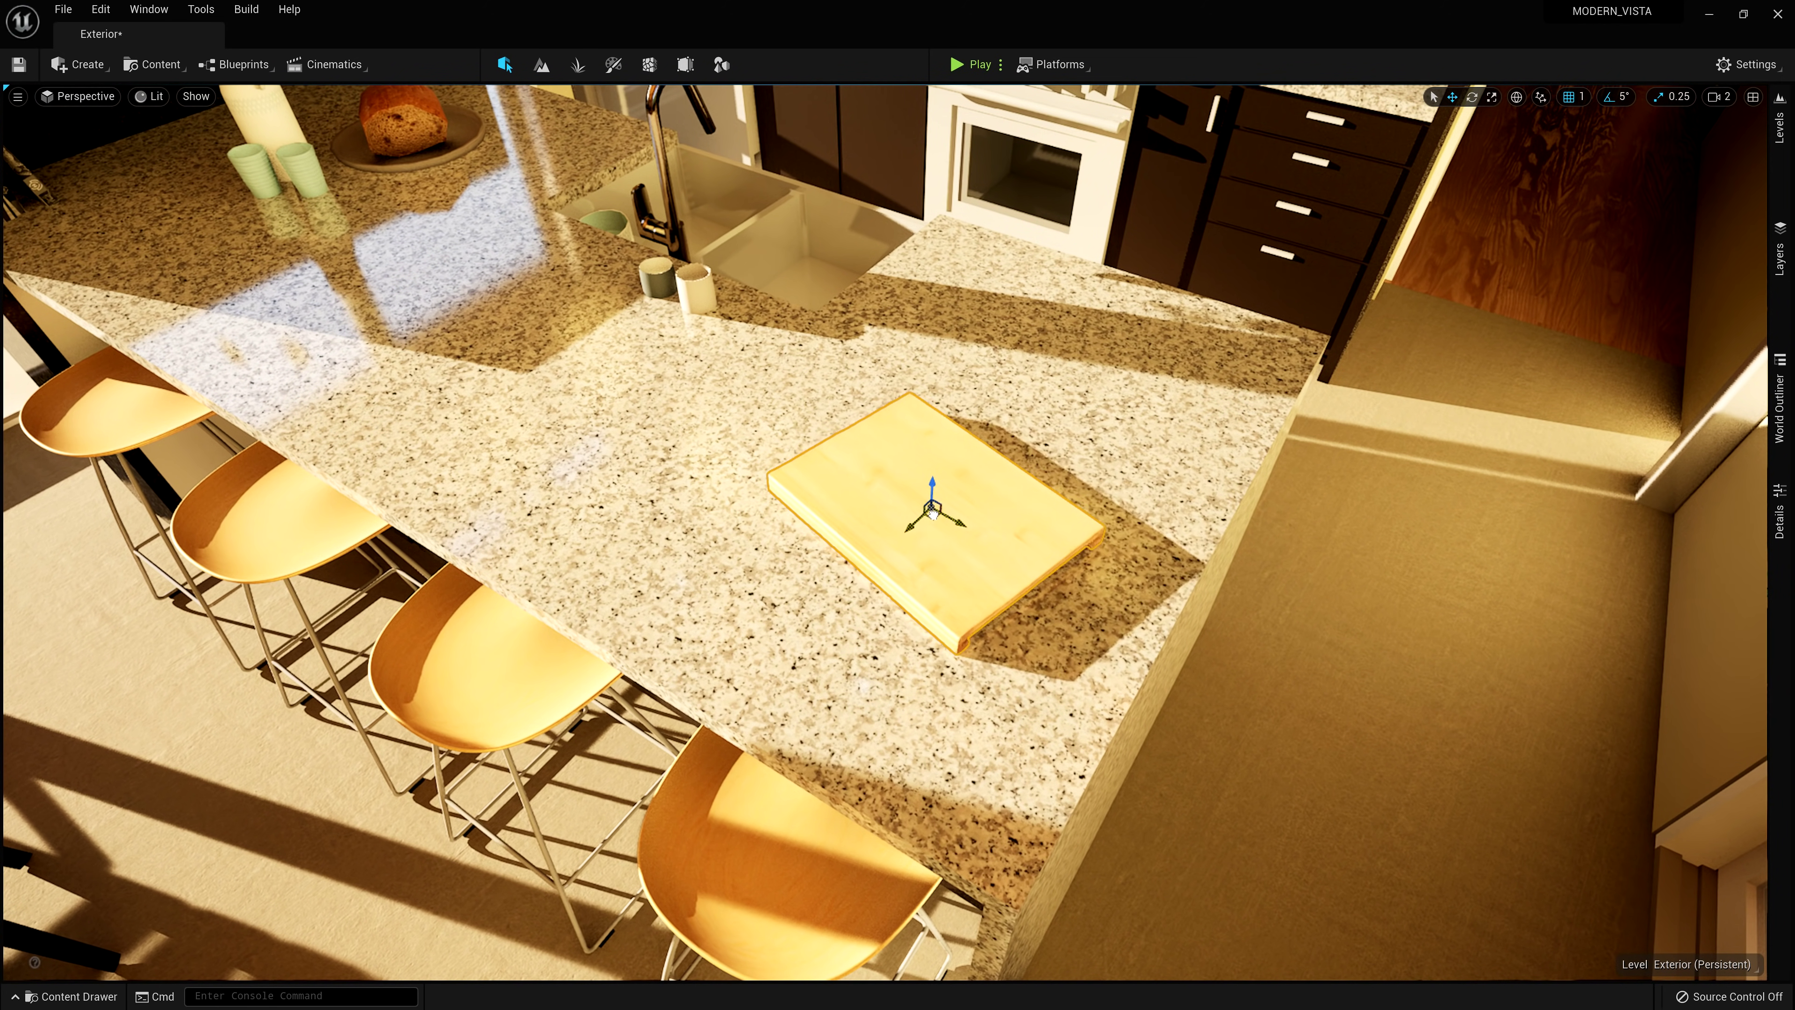